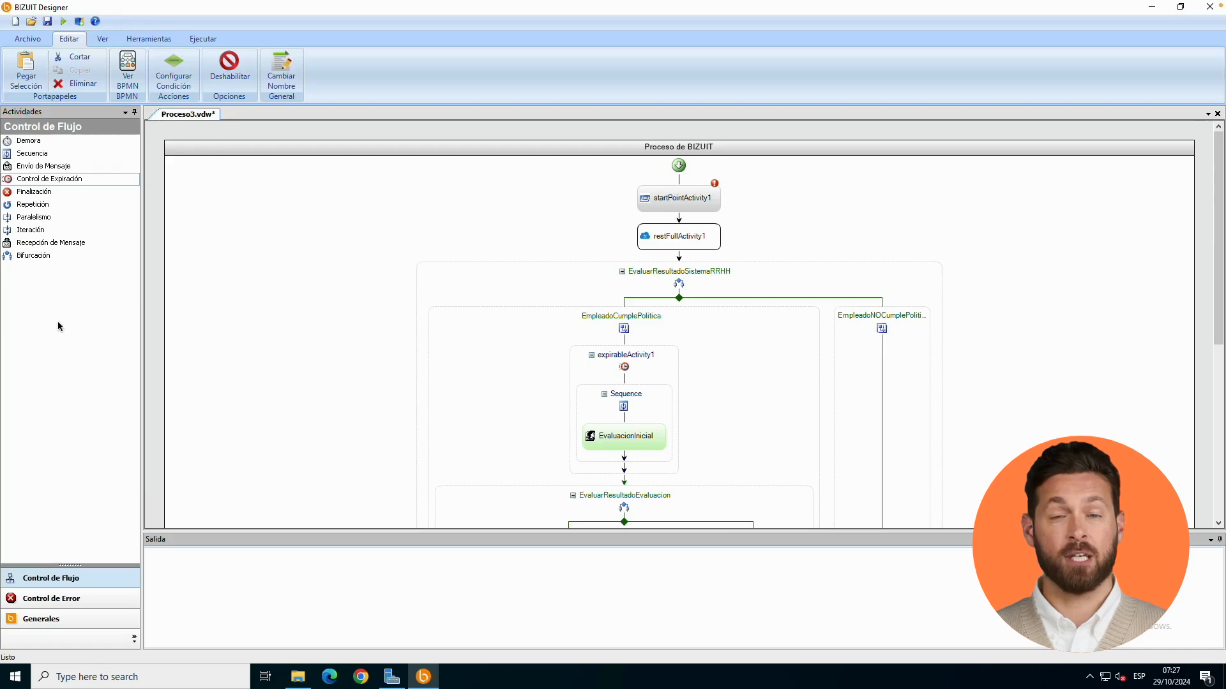
# Open the security settings of the whole BIZUIT process and enable security for this element.
pyautogui.click(336, 212)
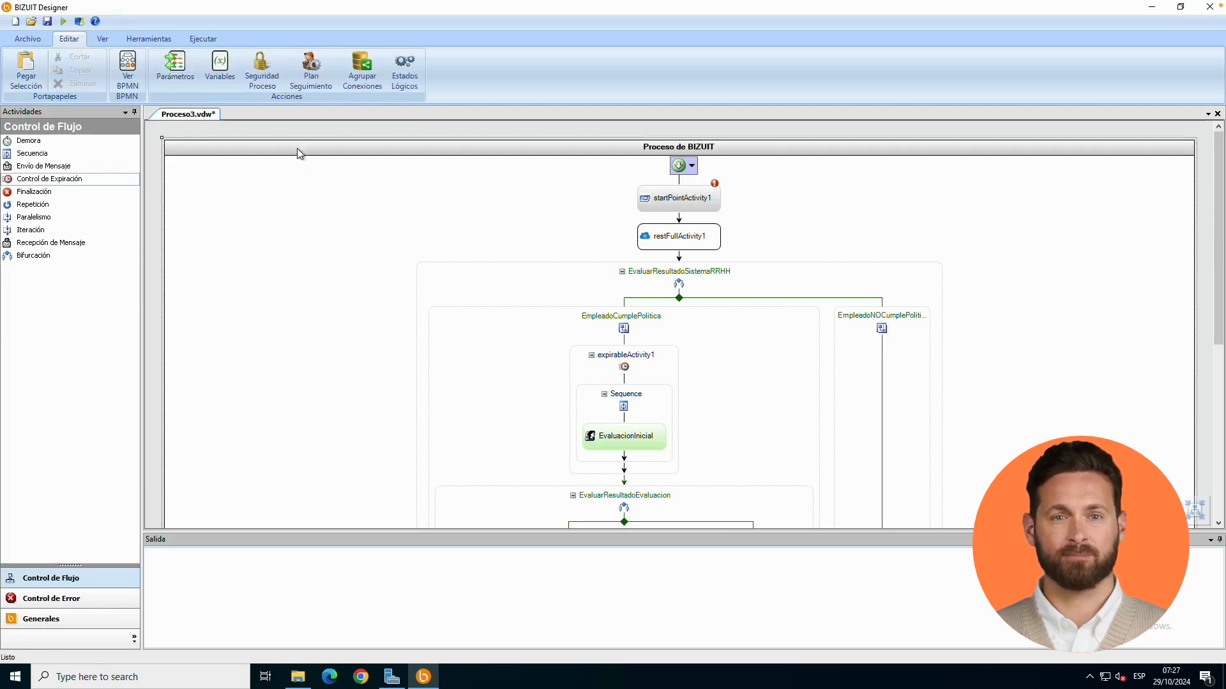
pyautogui.click(271, 88)
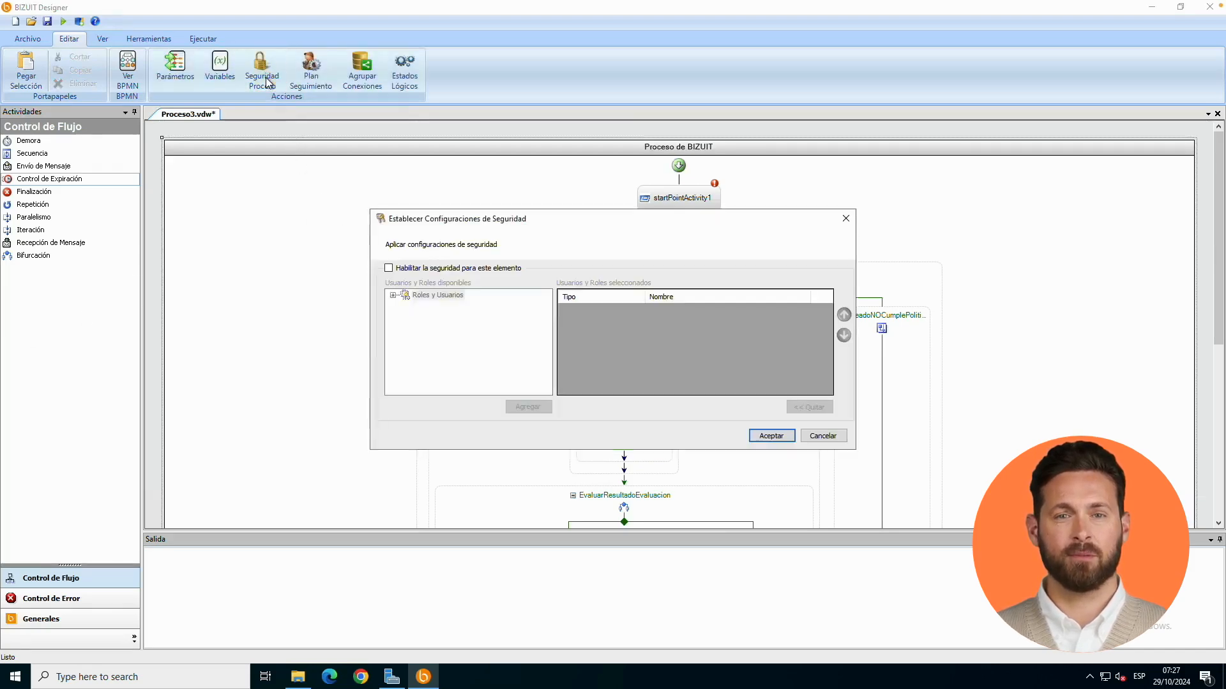
pyautogui.click(389, 268)
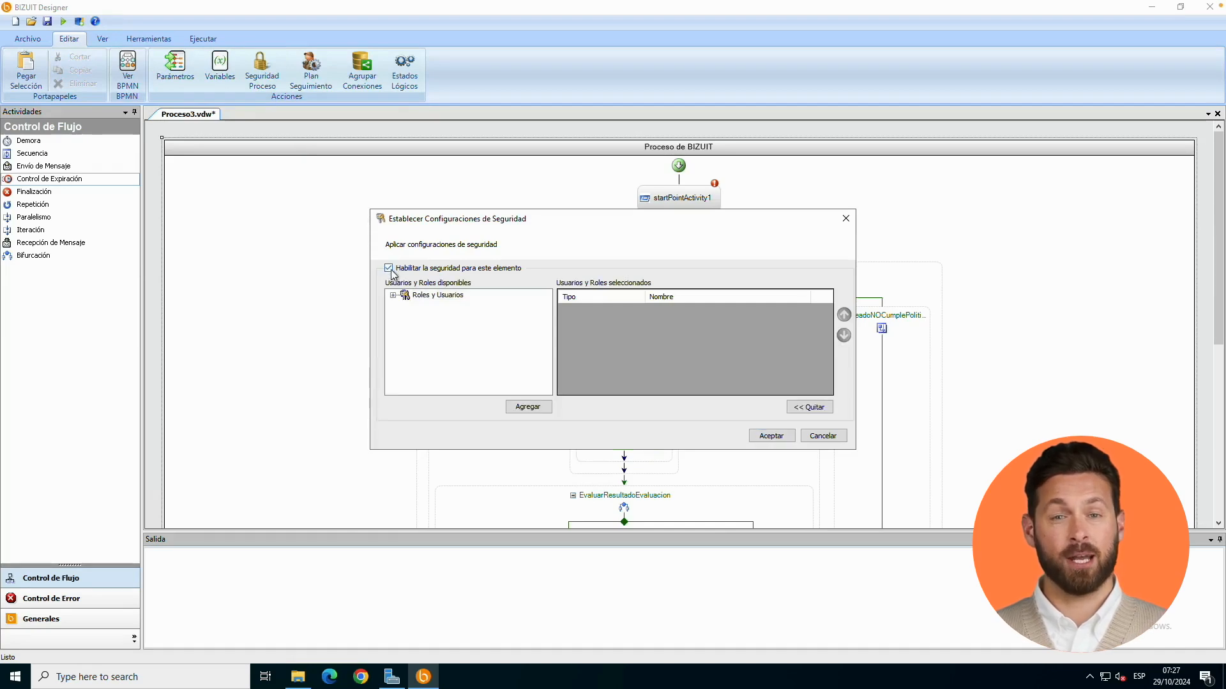
# Examine the users available under Roles y Usuarios for the process security.
pyautogui.click(393, 295)
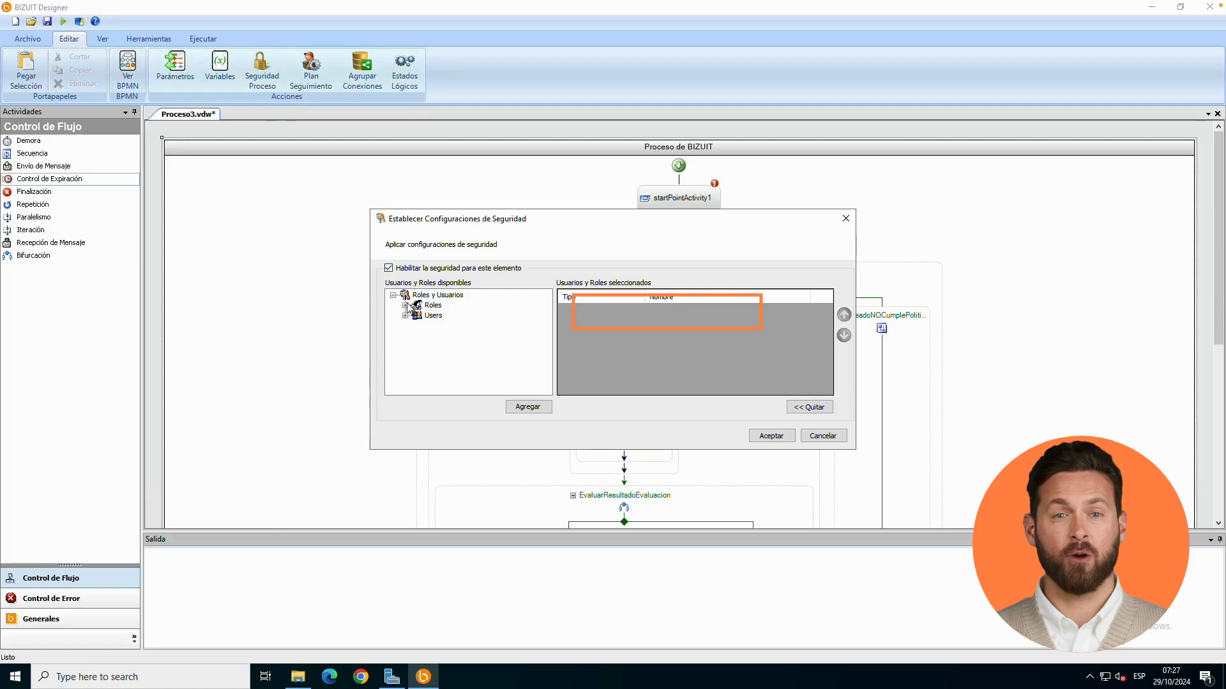
pyautogui.click(406, 306)
pyautogui.click(405, 295)
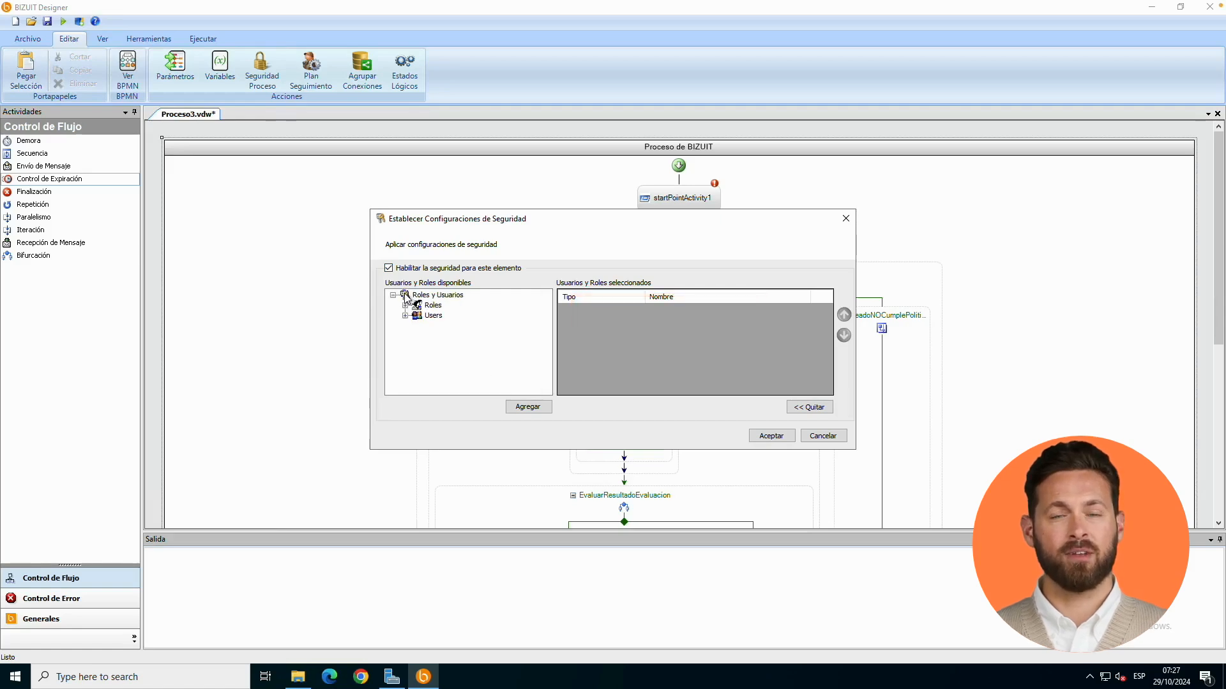
pyautogui.click(405, 317)
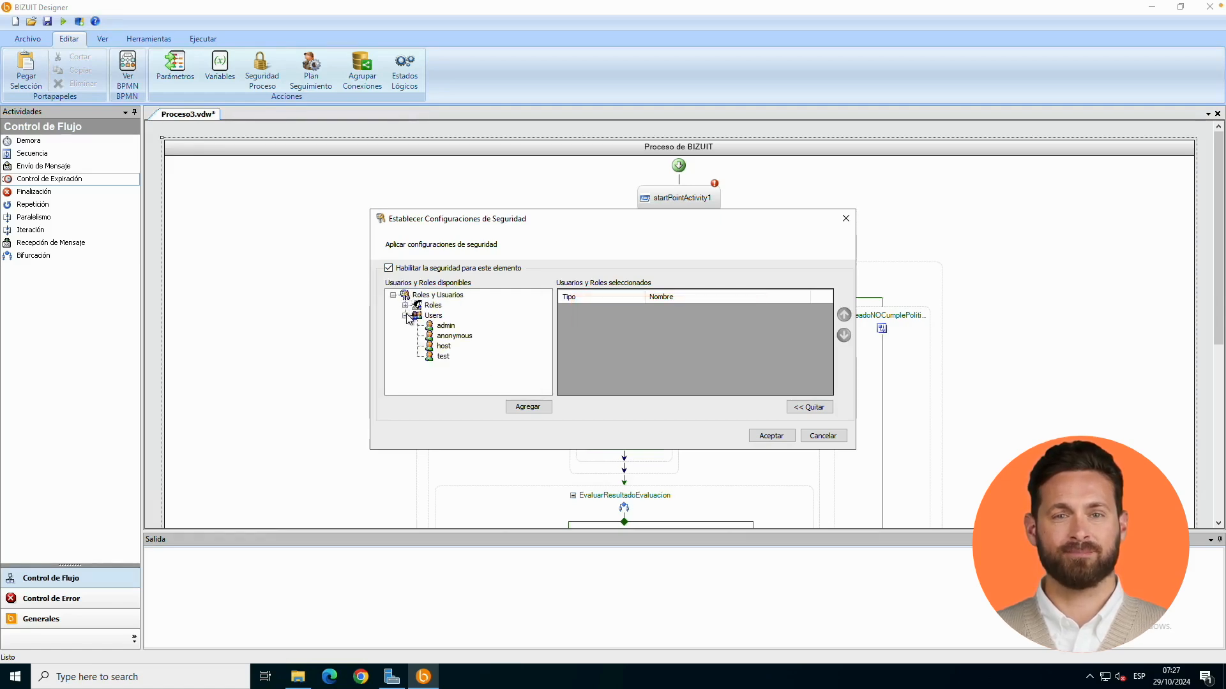
pyautogui.click(406, 317)
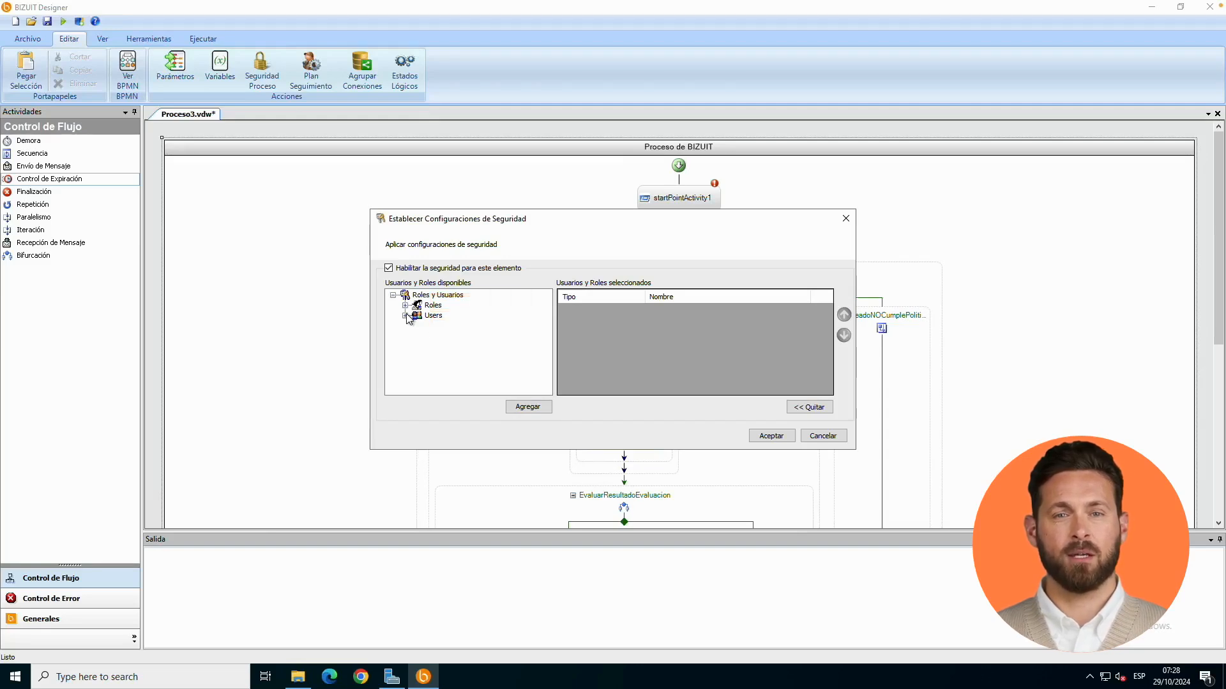
pyautogui.click(405, 314)
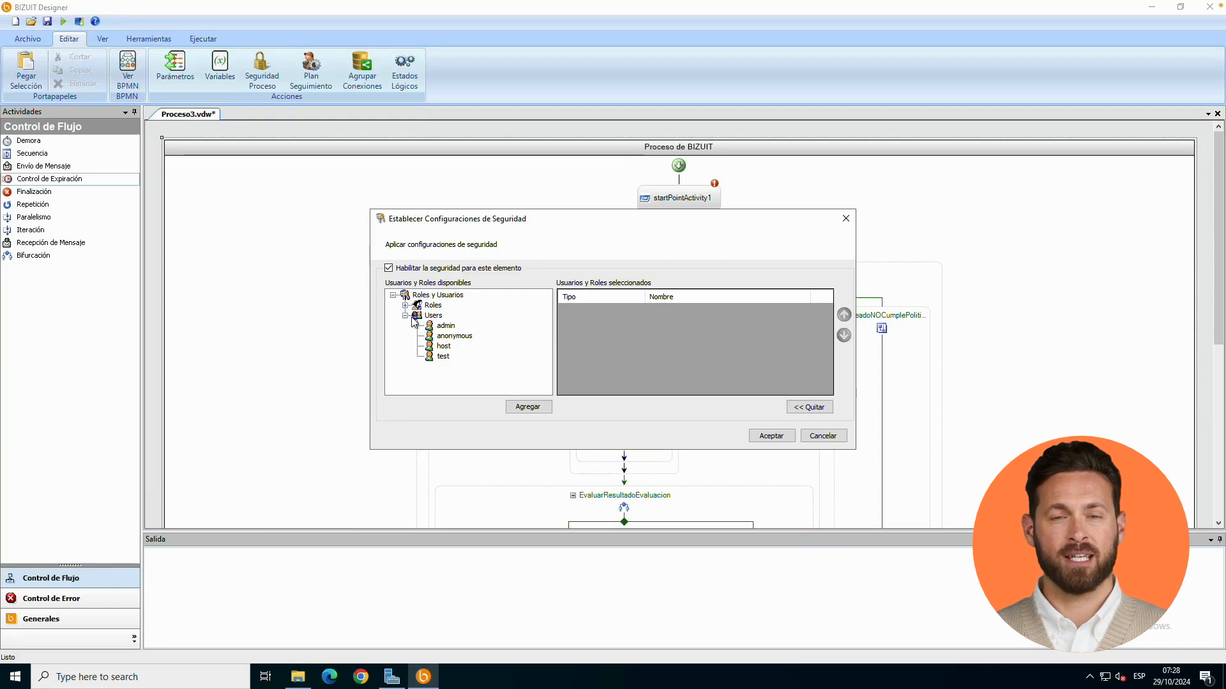
# Add the roles Empleados, Administrators and BIZUIT Admins to the process's selected users and roles.
pyautogui.click(405, 305)
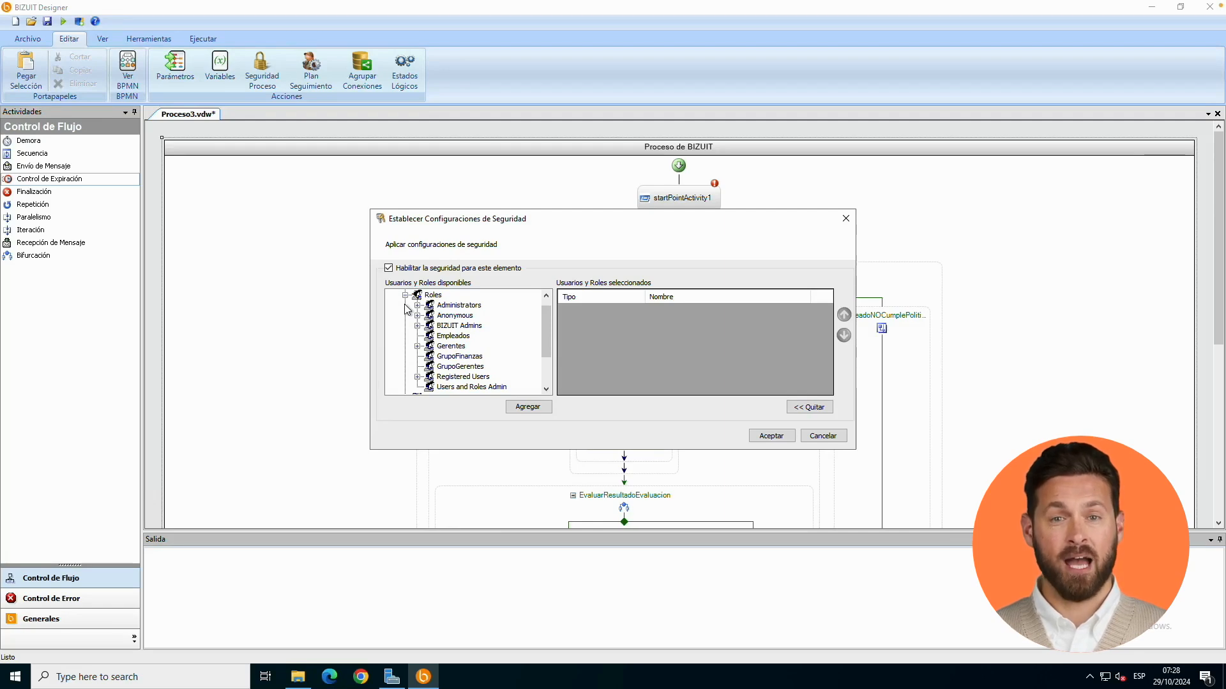
pyautogui.click(448, 339)
pyautogui.click(530, 410)
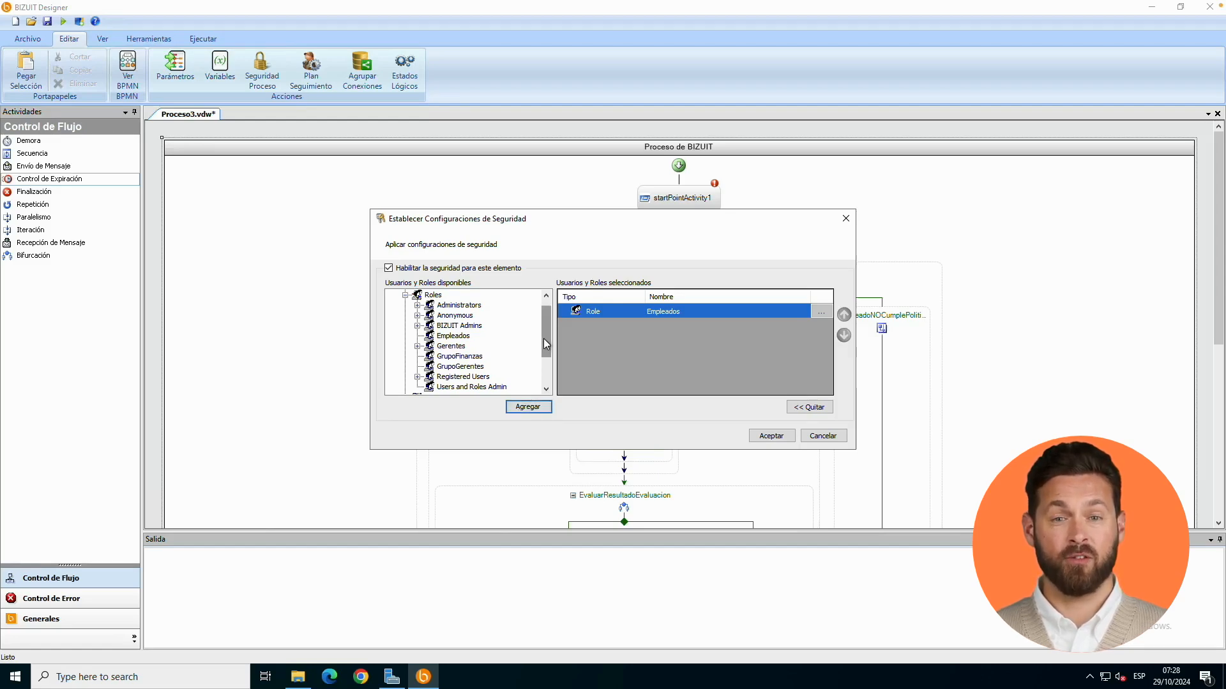
pyautogui.click(460, 305)
pyautogui.click(527, 407)
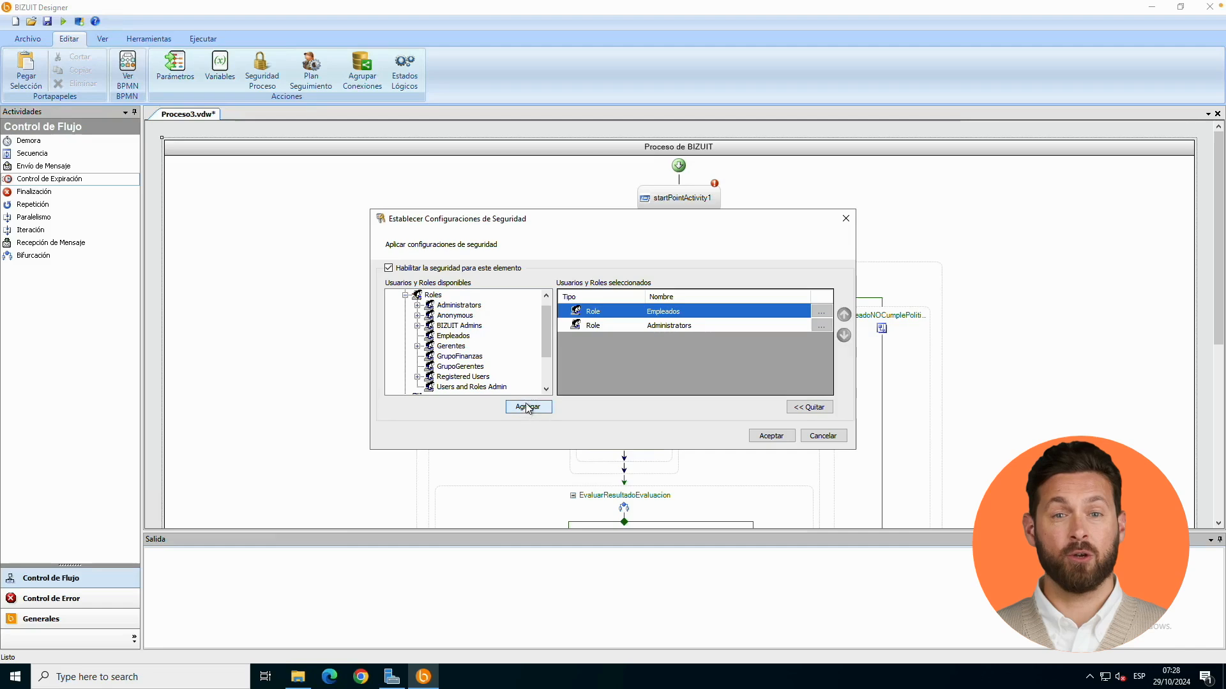
pyautogui.click(473, 327)
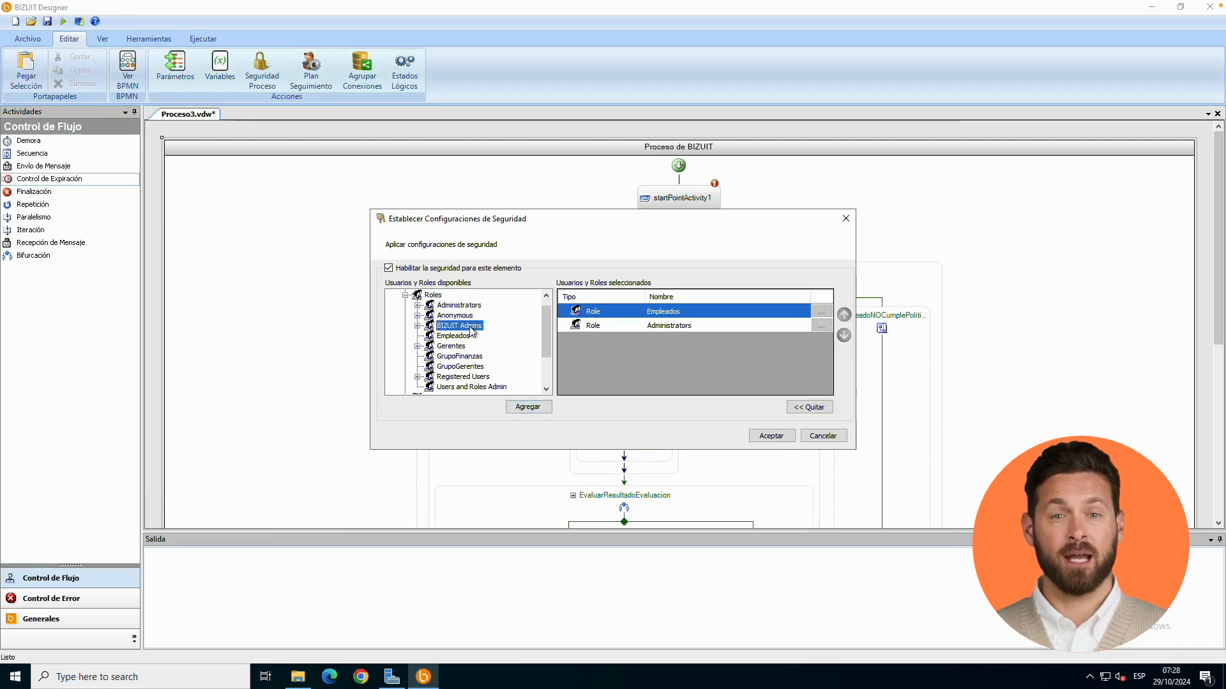
pyautogui.click(526, 409)
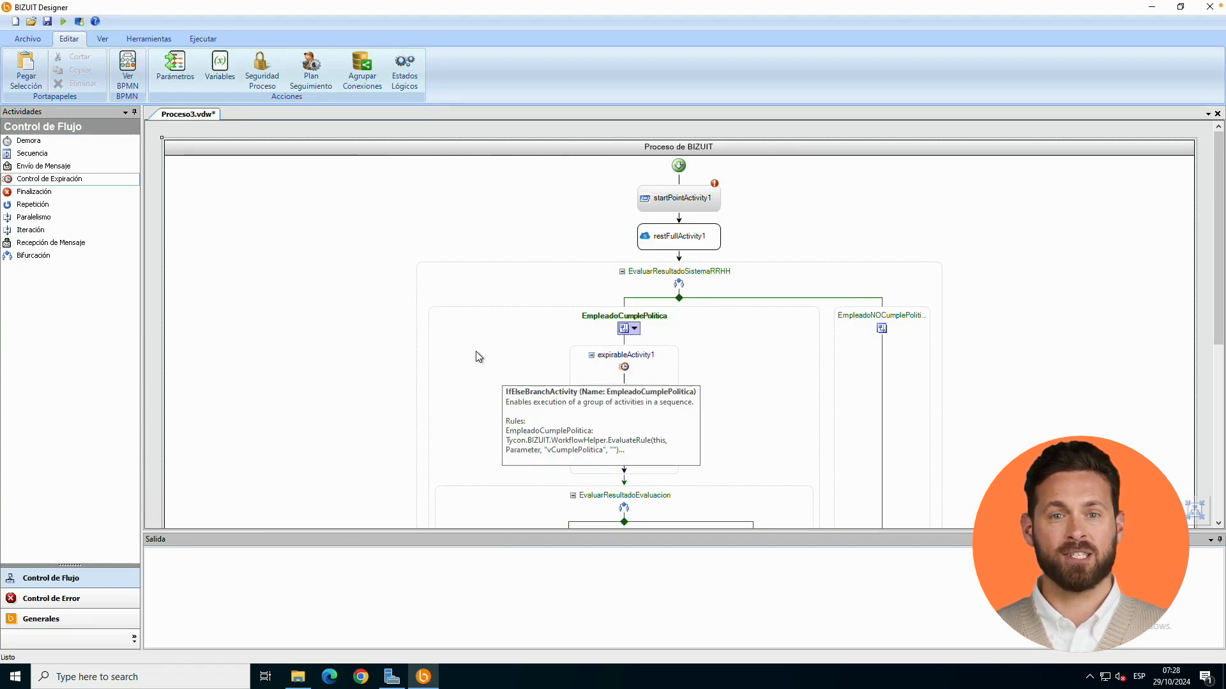
# Review the available roles, users and variables in EvaluacionInicial's security settings and accept them with the GrupoAdminyFinanzas role assigned.
pyautogui.click(989, 375)
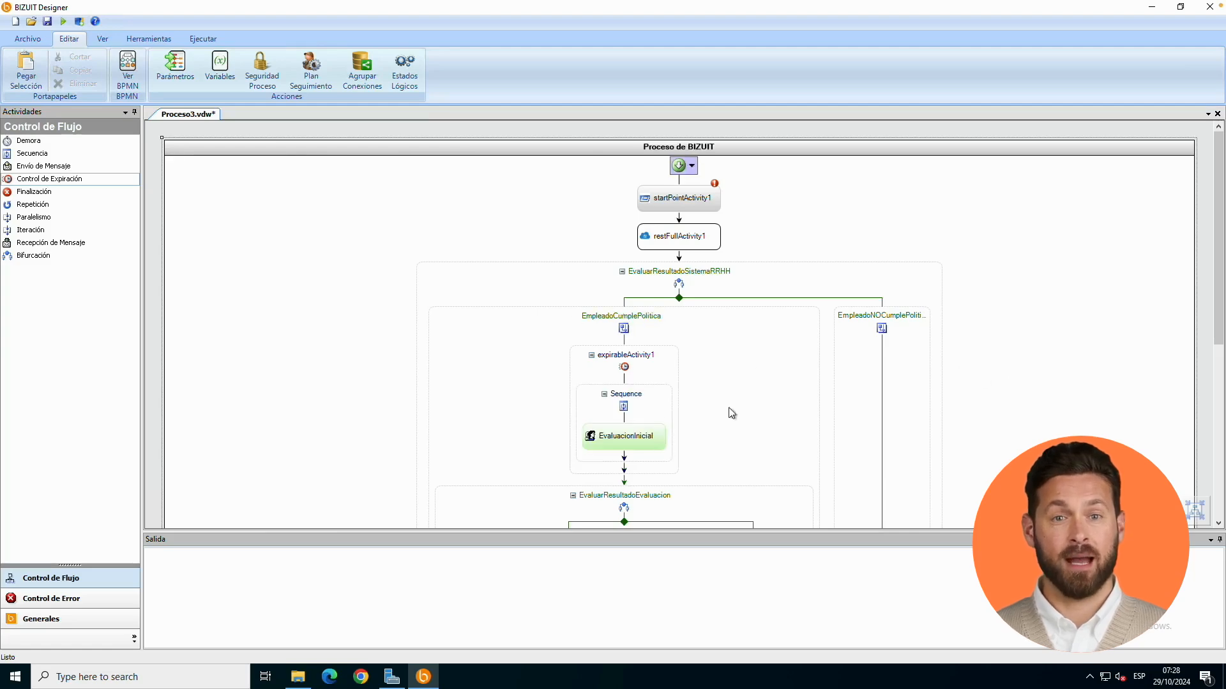
pyautogui.click(643, 445)
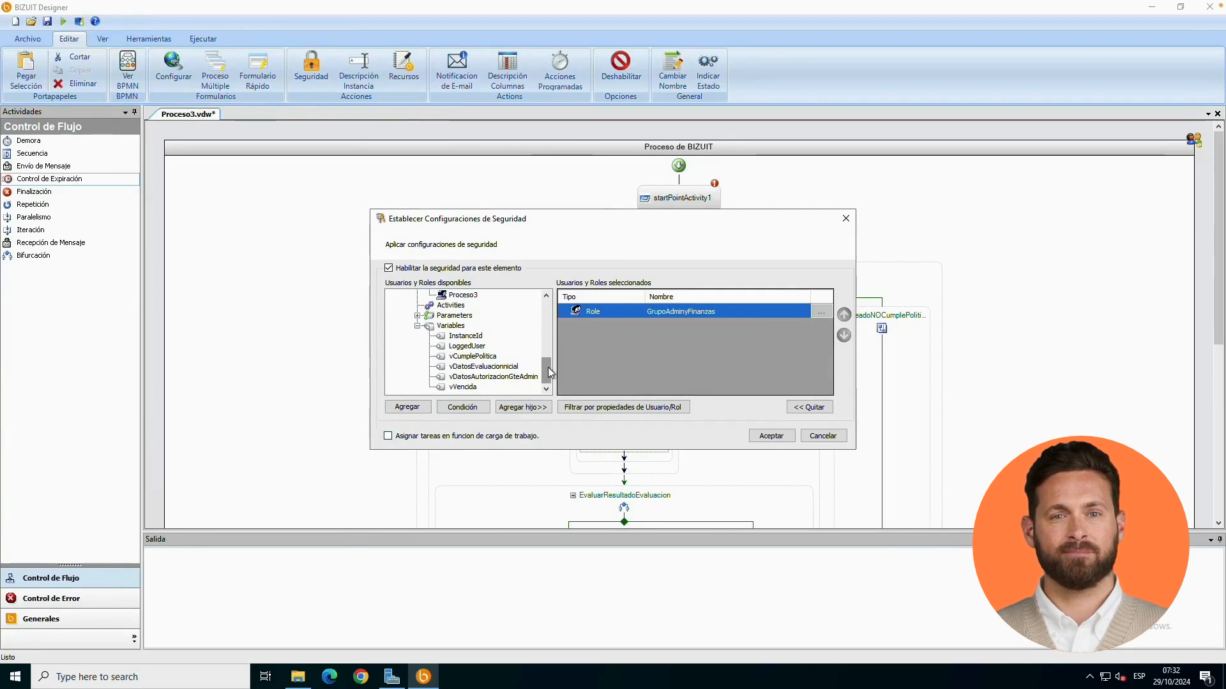
pyautogui.scroll(2, 549, 355)
pyautogui.moveTo(553, 354); pyautogui.dragTo(558, 328)
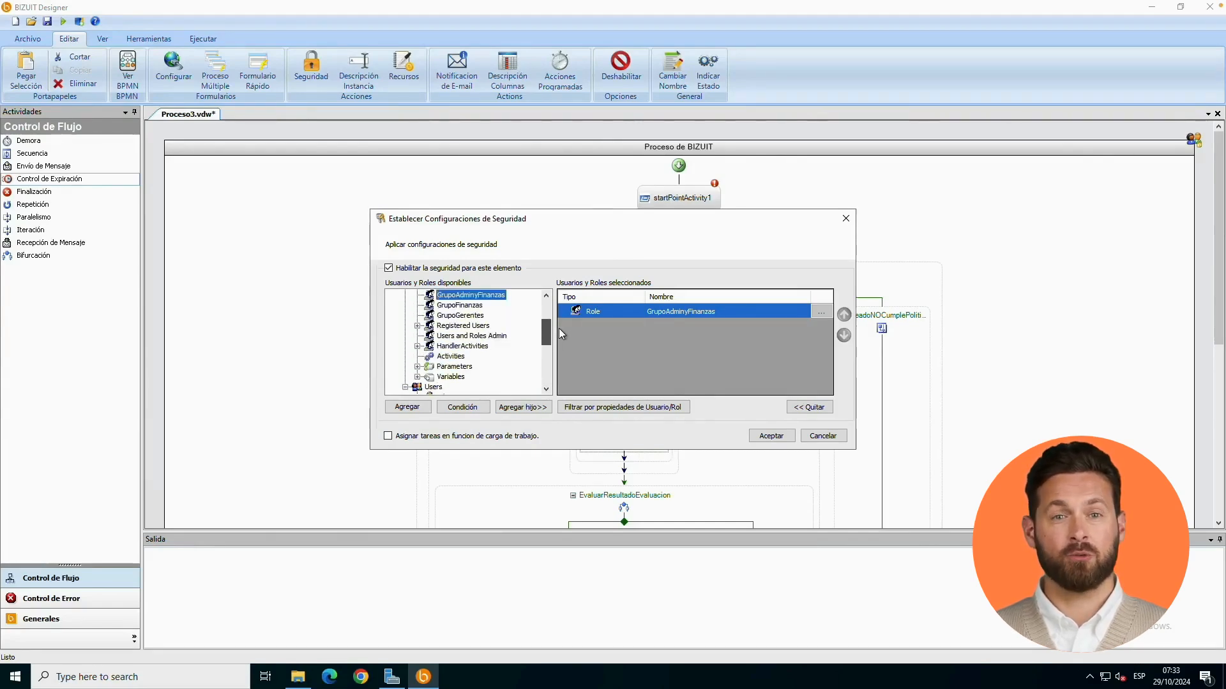
pyautogui.moveTo(558, 329); pyautogui.dragTo(558, 332)
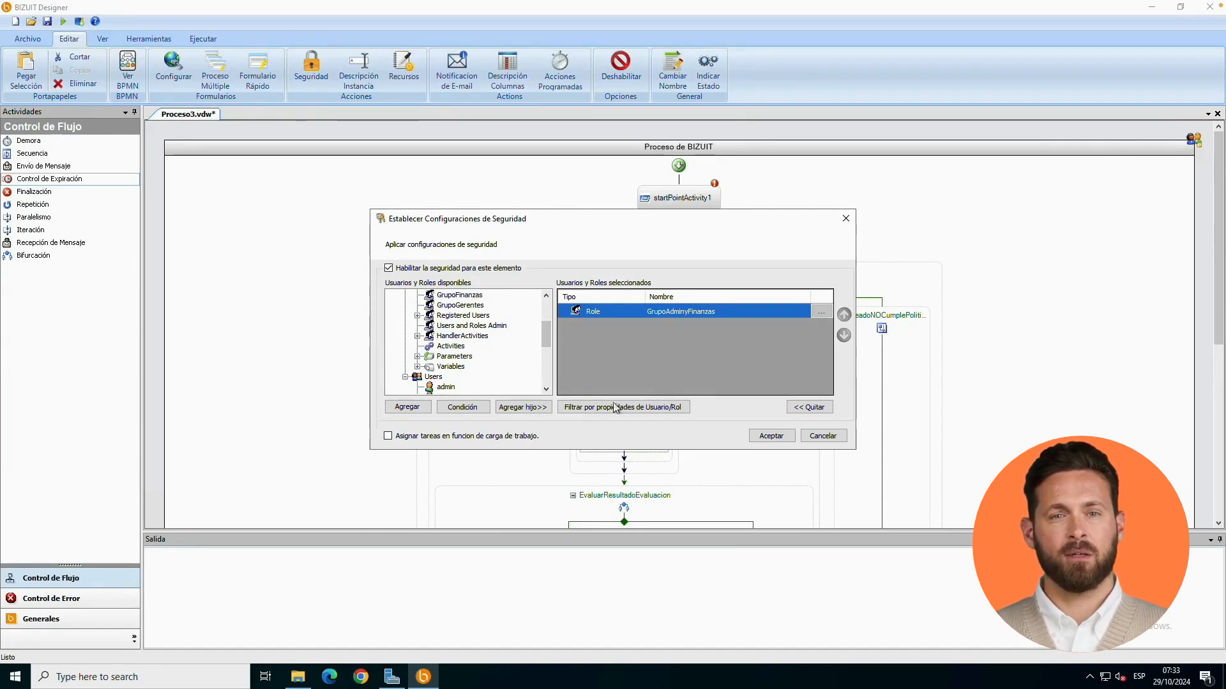
pyautogui.click(764, 439)
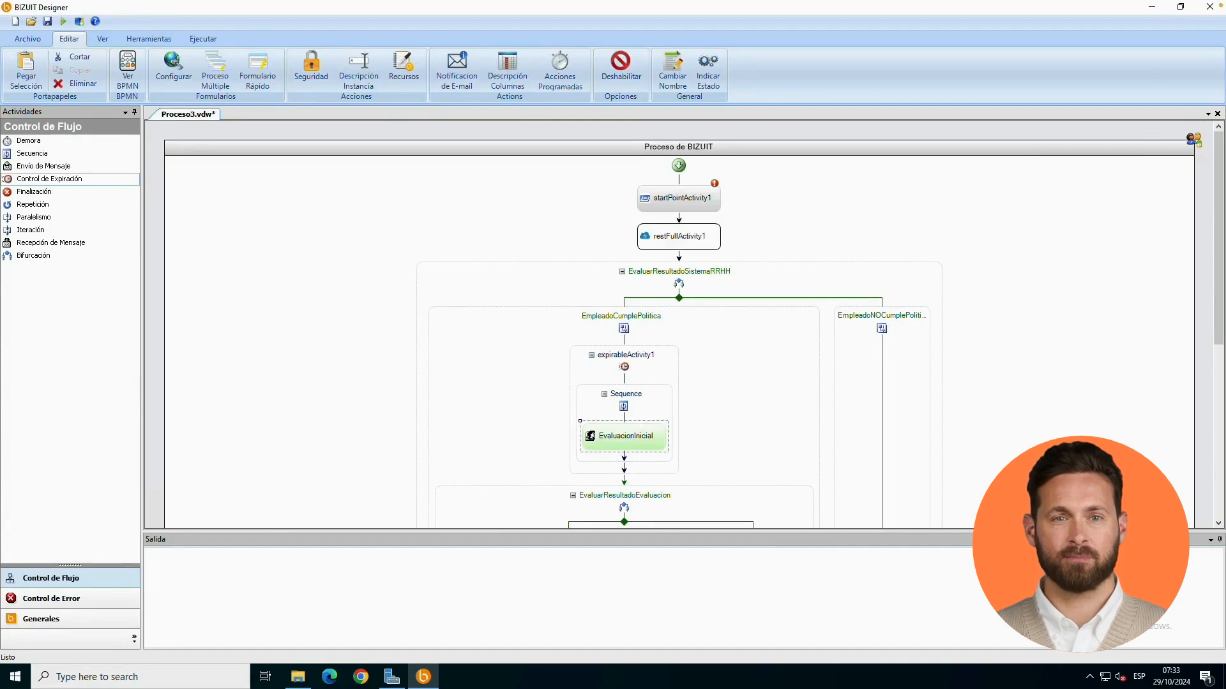
# In EvaluacionInicial's security settings, create a condition that evaluates MontoGasto > 1000000.
pyautogui.rightClick(603, 446)
pyautogui.click(673, 321)
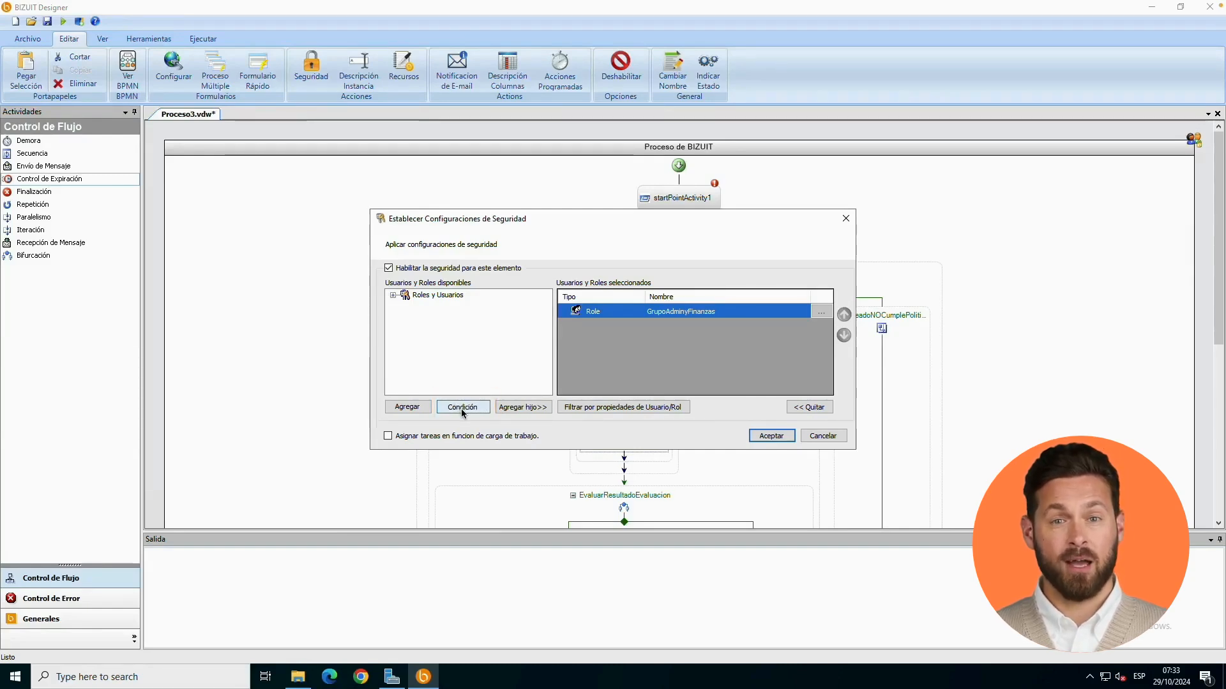
pyautogui.click(463, 409)
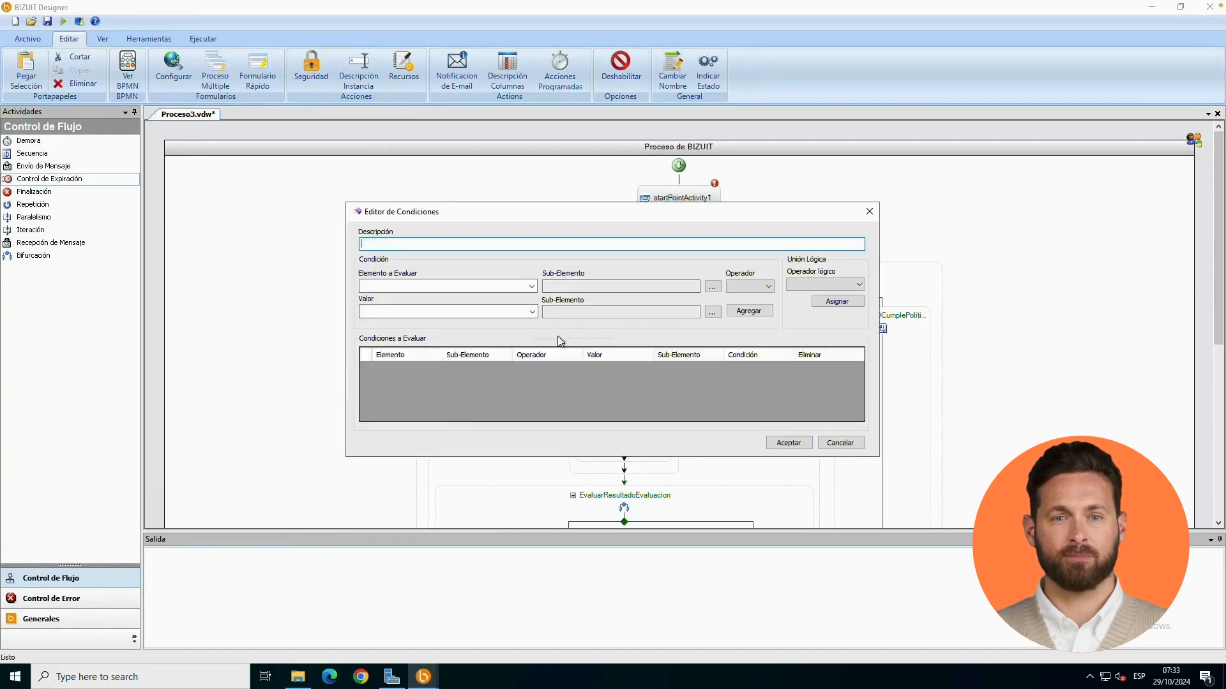
pyautogui.click(531, 286)
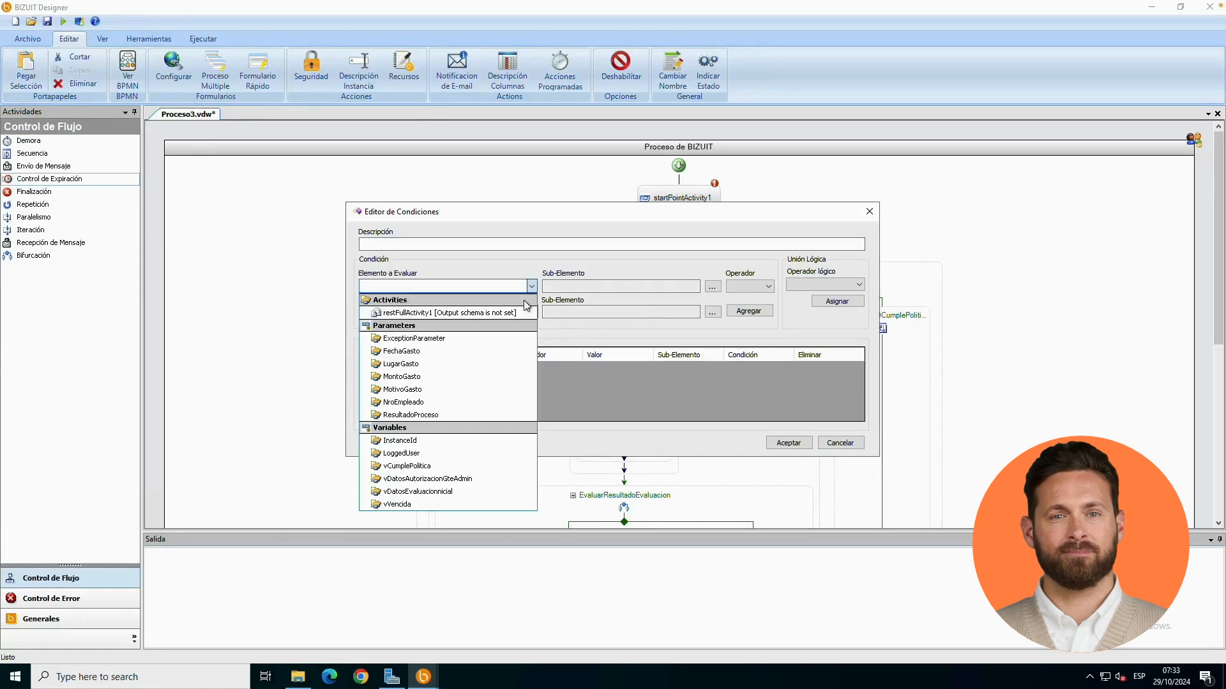
pyautogui.click(468, 378)
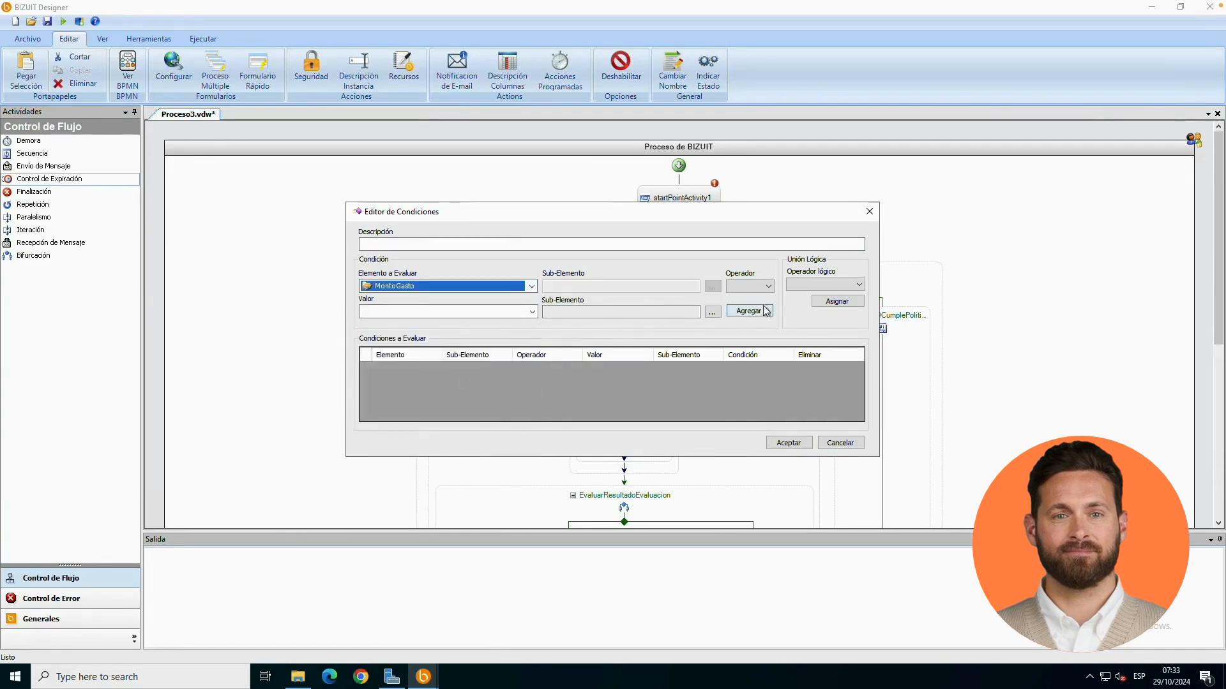
pyautogui.click(756, 287)
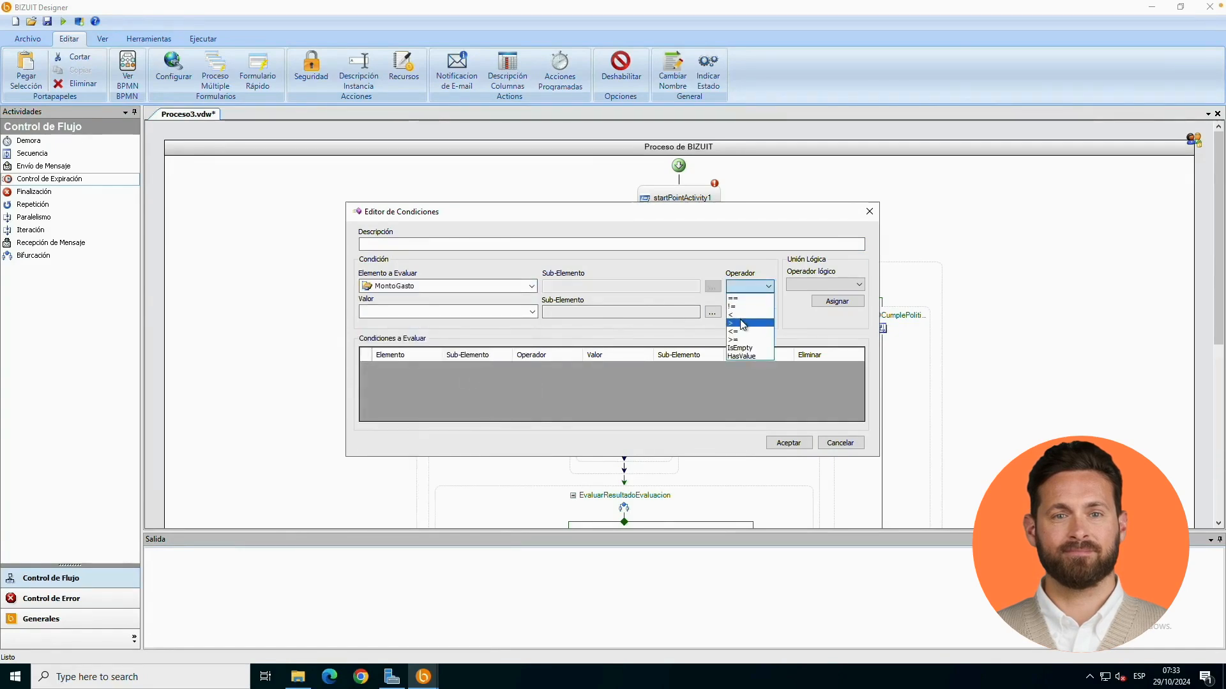
pyautogui.click(746, 323)
pyautogui.click(463, 313)
pyautogui.write('1')
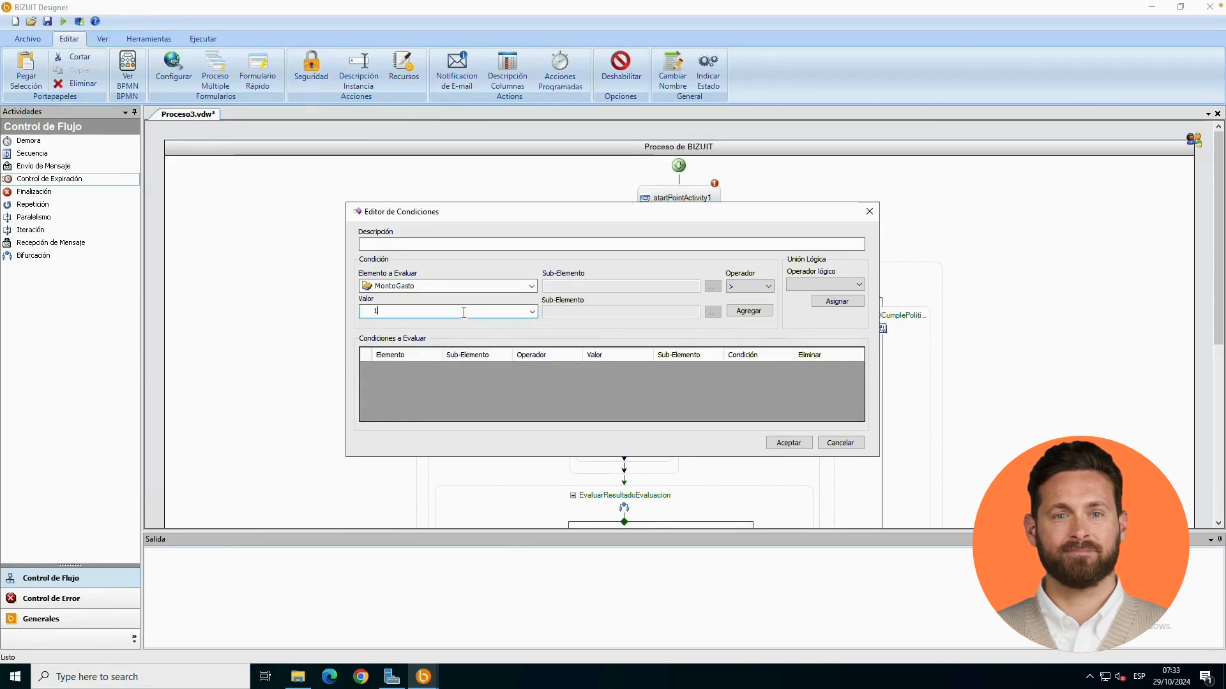
pyautogui.write('000000')
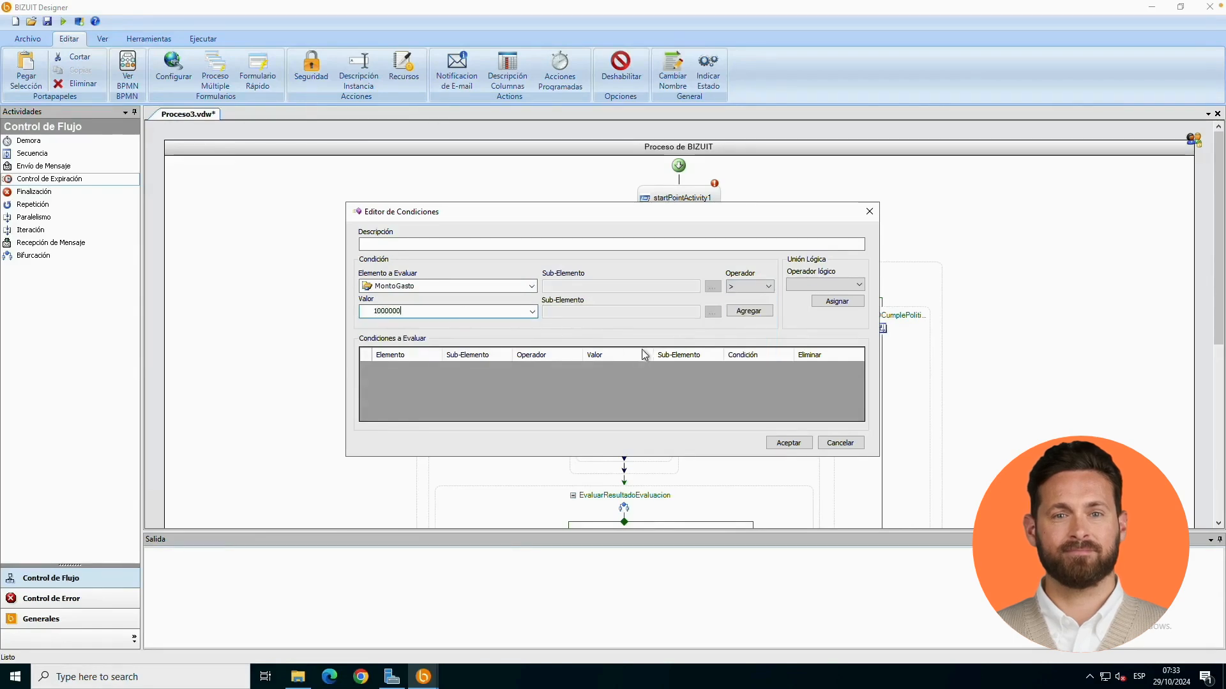
pyautogui.click(748, 311)
# Describe the new security condition as MontoGrande and save it.
pyautogui.write('Monto')
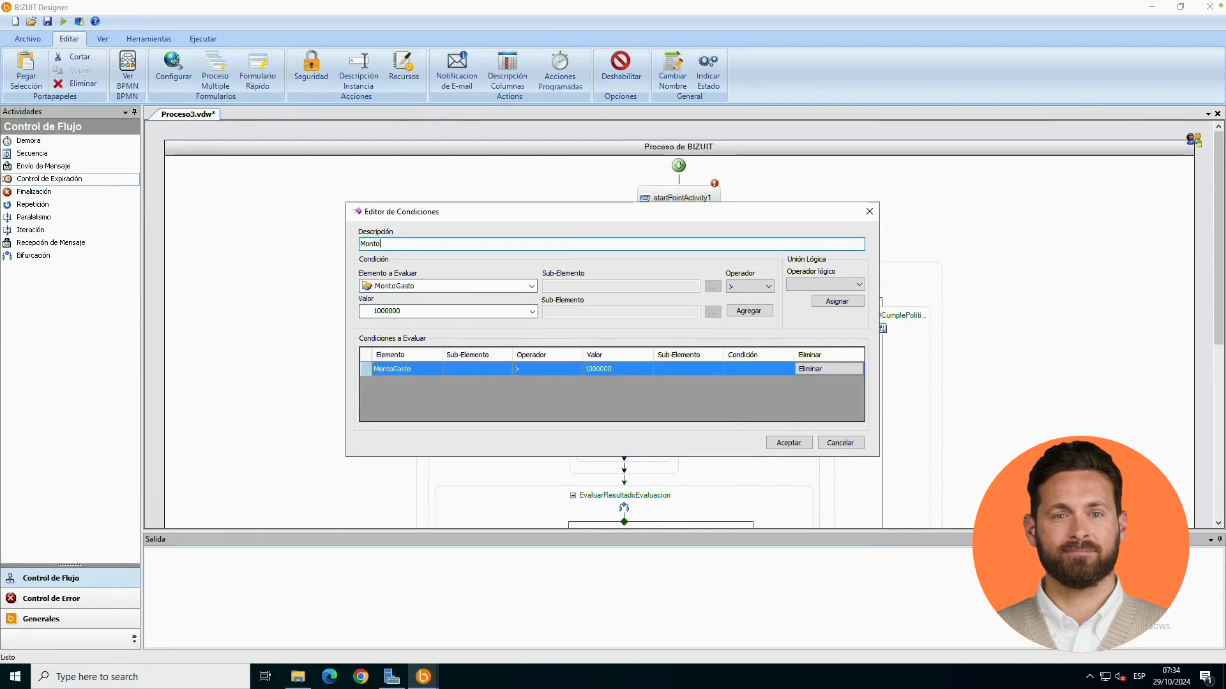
pyautogui.write('Grande')
pyautogui.click(785, 443)
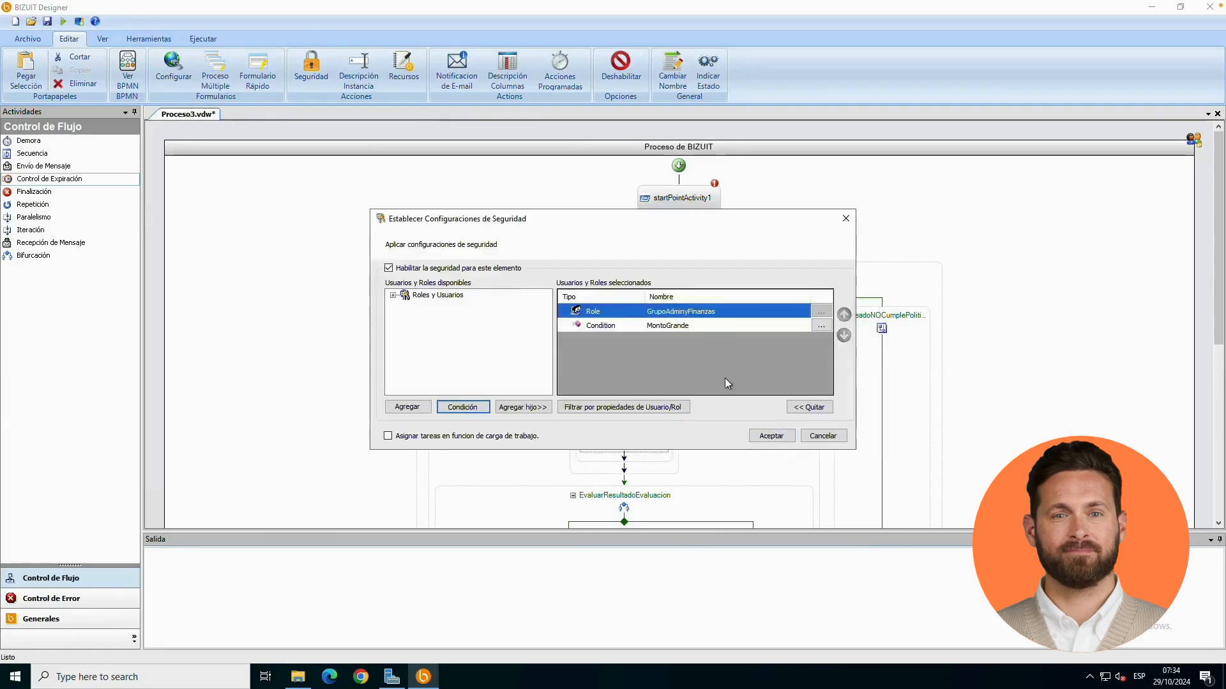
# Add the GrupoGerentes role as a child of the MontoMuyGrande condition in the selected users and roles.
pyautogui.click(600, 327)
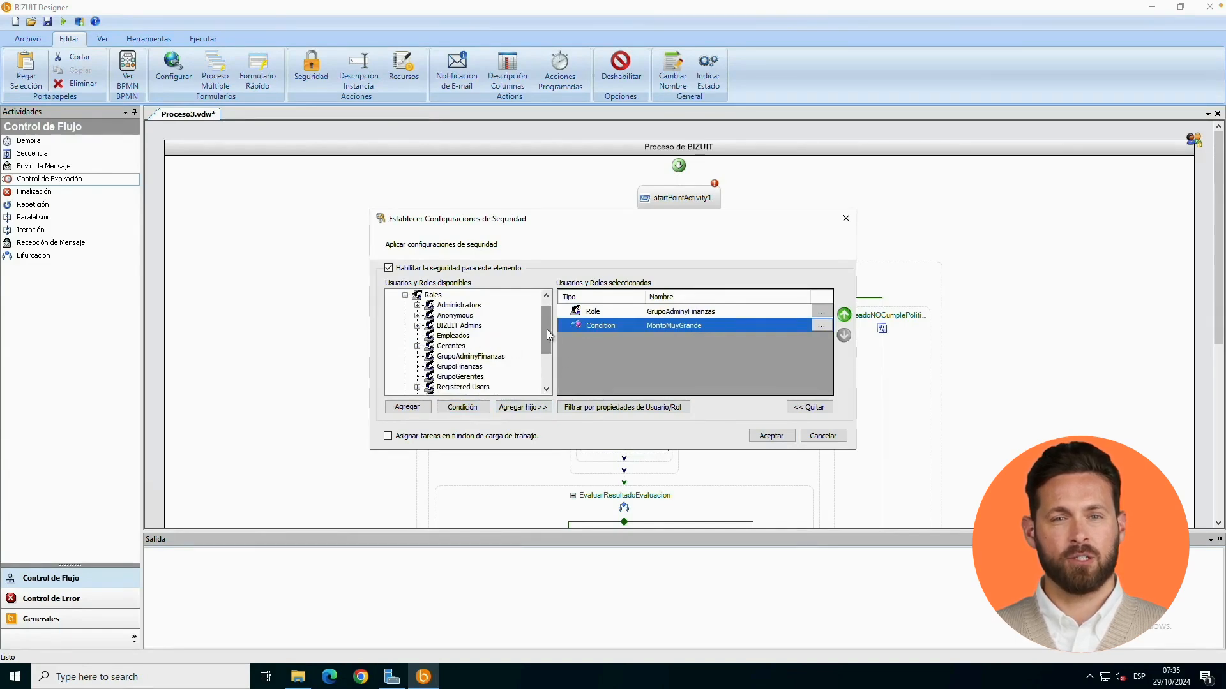
pyautogui.moveTo(546, 330)
pyautogui.mouseDown()
pyautogui.moveTo(545, 371)
pyautogui.moveTo(550, 323)
pyautogui.mouseUp()
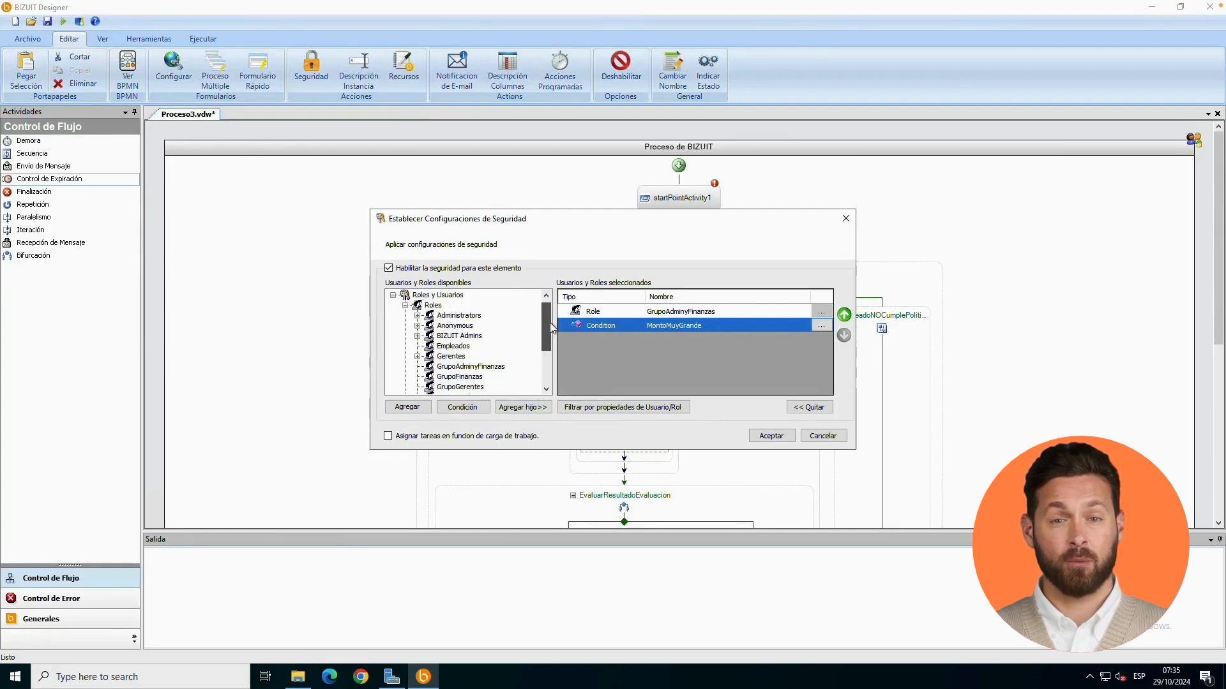
pyautogui.click(466, 368)
pyautogui.click(460, 387)
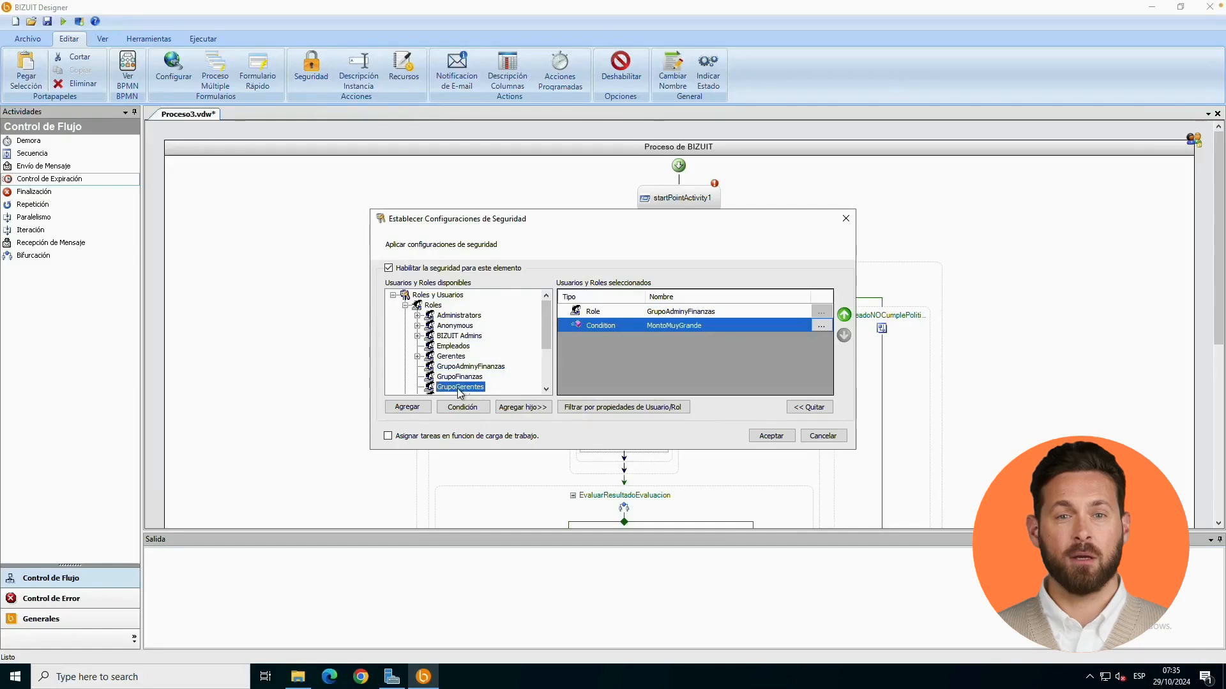
pyautogui.click(521, 407)
pyautogui.click(564, 326)
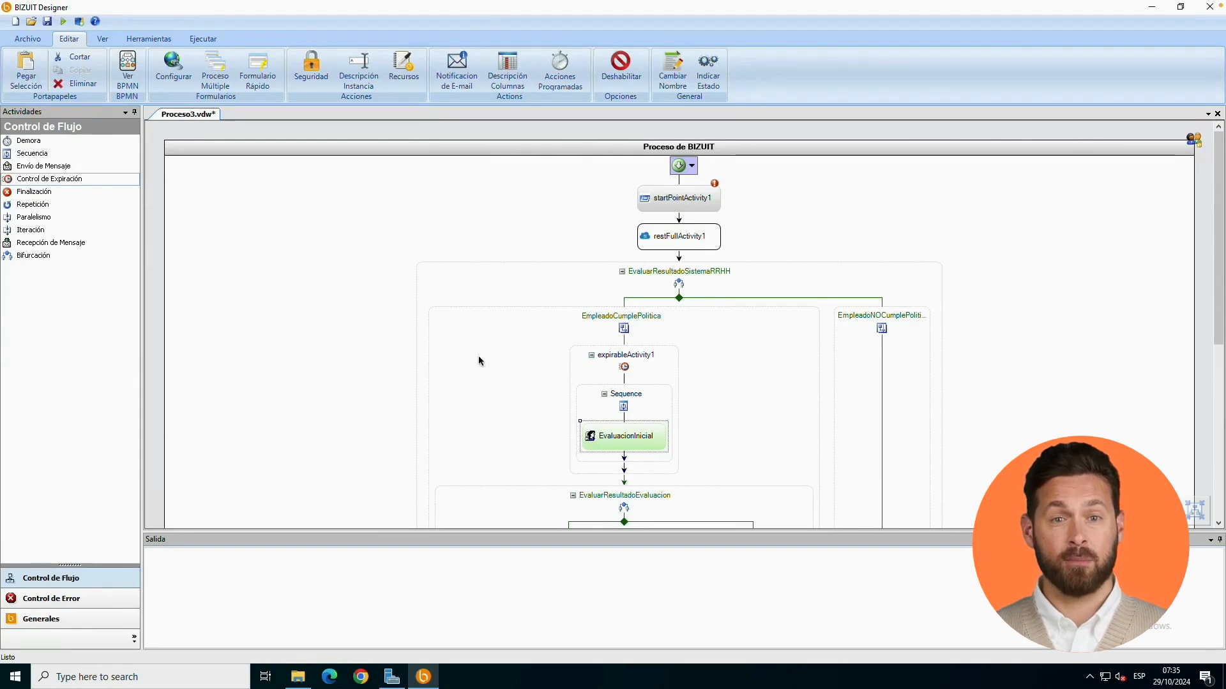
# In EvaluacionInicial's notification settings, add the e-mail properties Monto and NroEmpleado, each mapped to its value under /Results/TyconParameters.
pyautogui.click(629, 357)
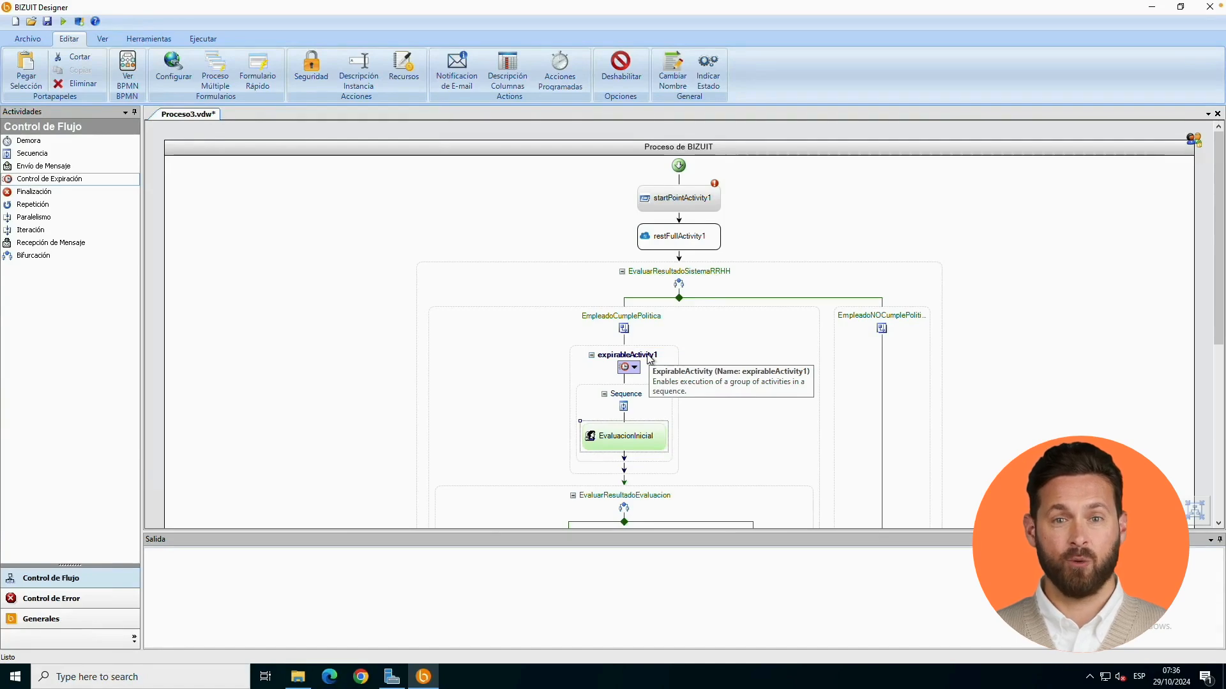
pyautogui.rightClick(631, 442)
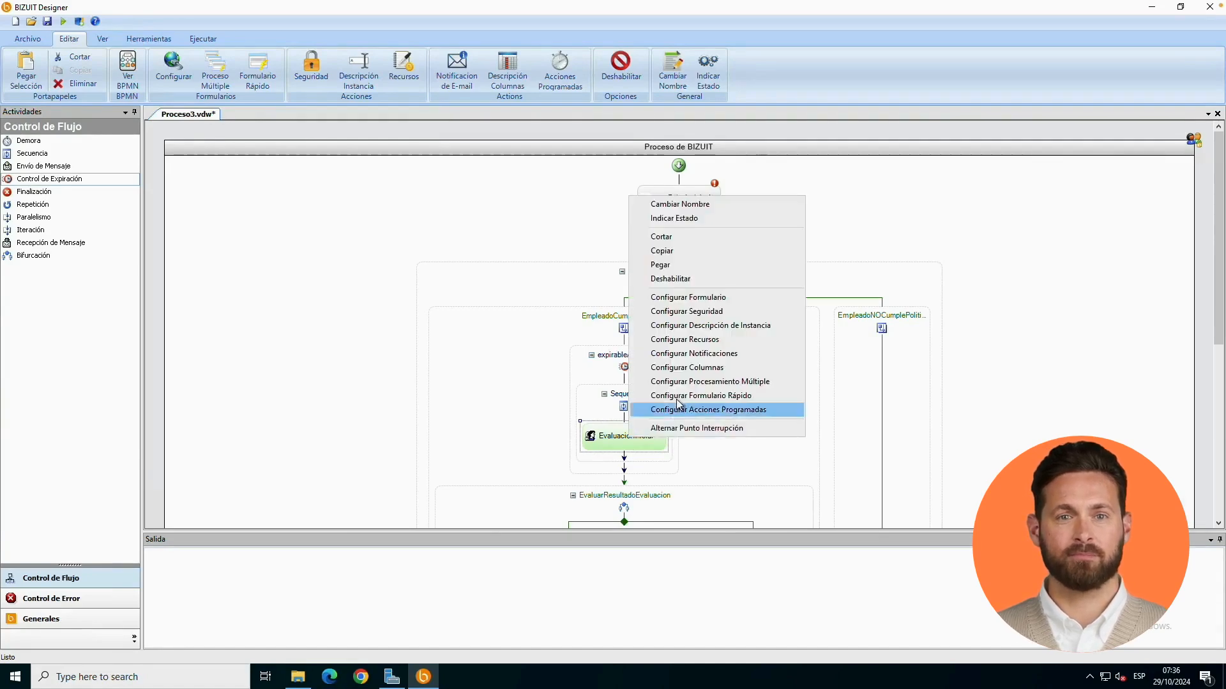
pyautogui.click(693, 355)
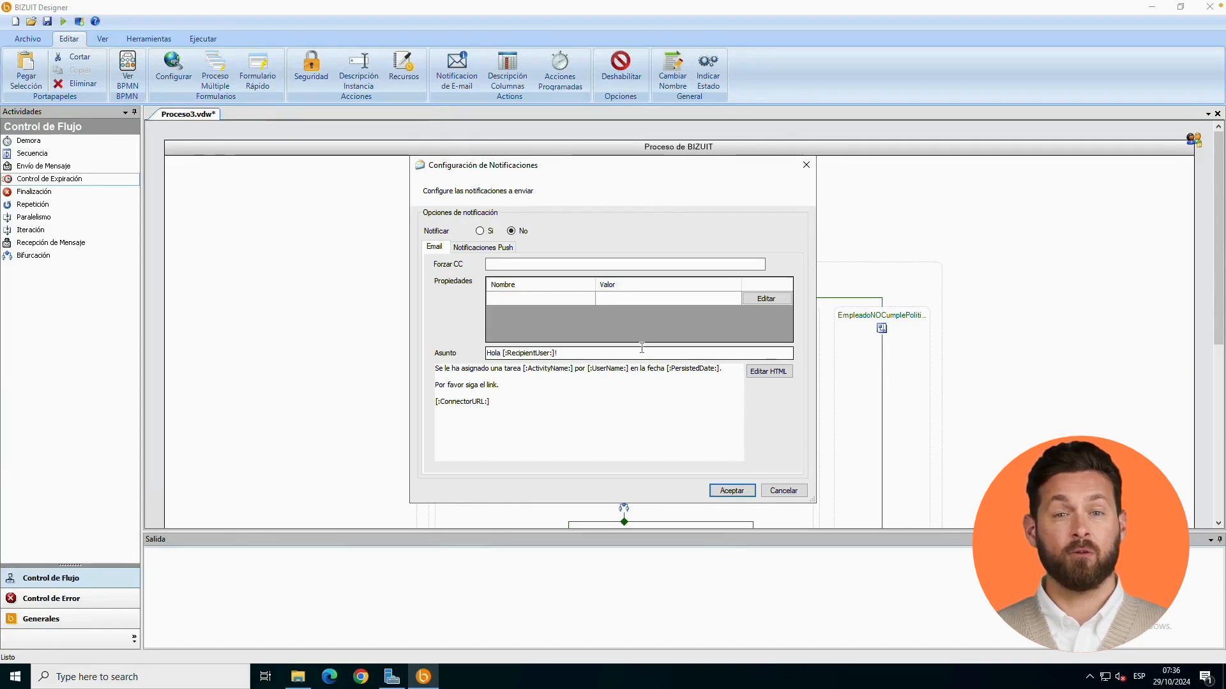
pyautogui.click(578, 300)
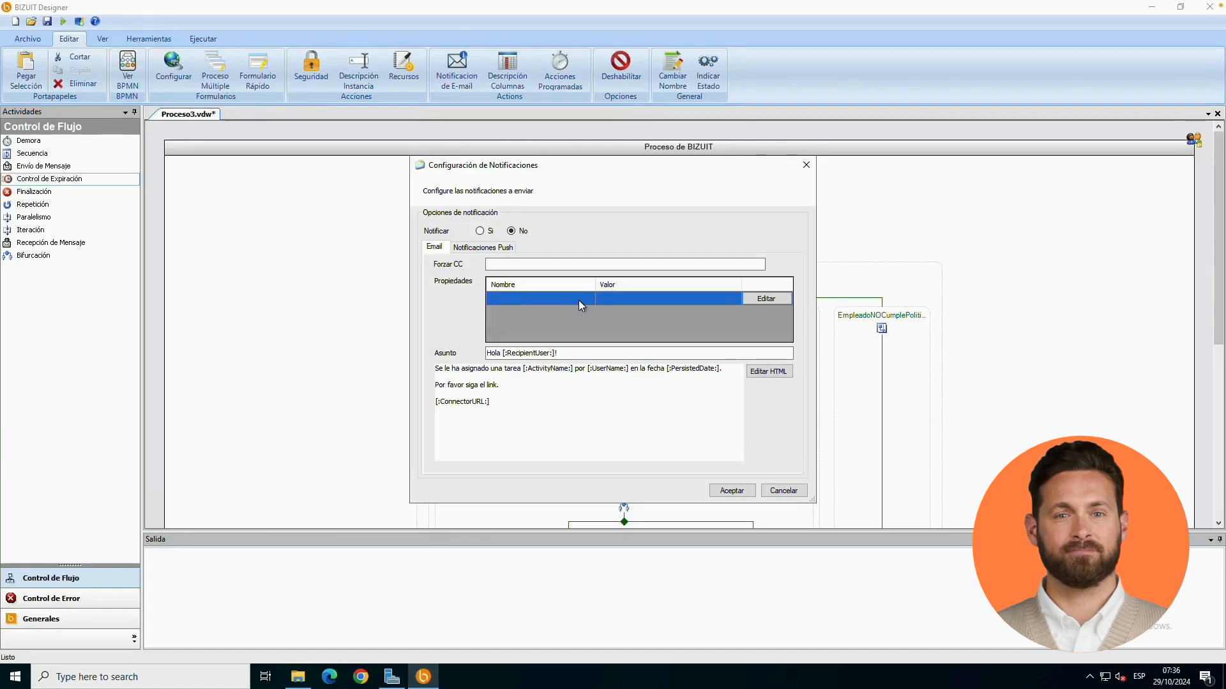
pyautogui.click(579, 300)
pyautogui.write('Monto')
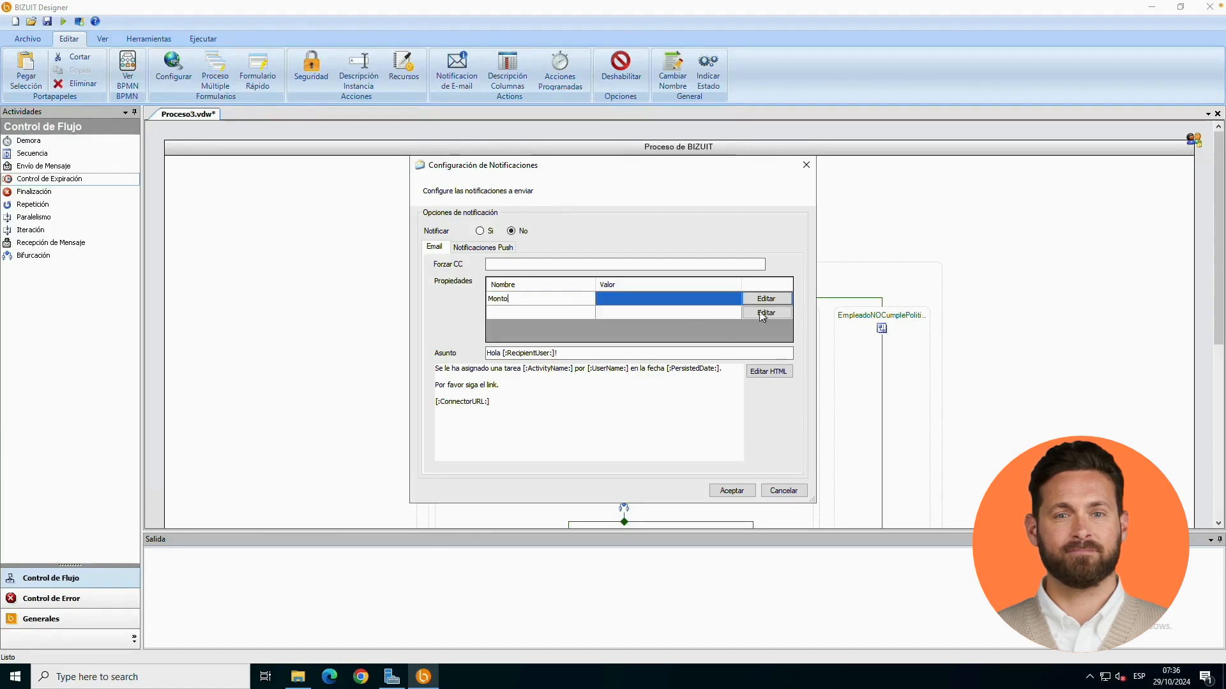
pyautogui.click(764, 298)
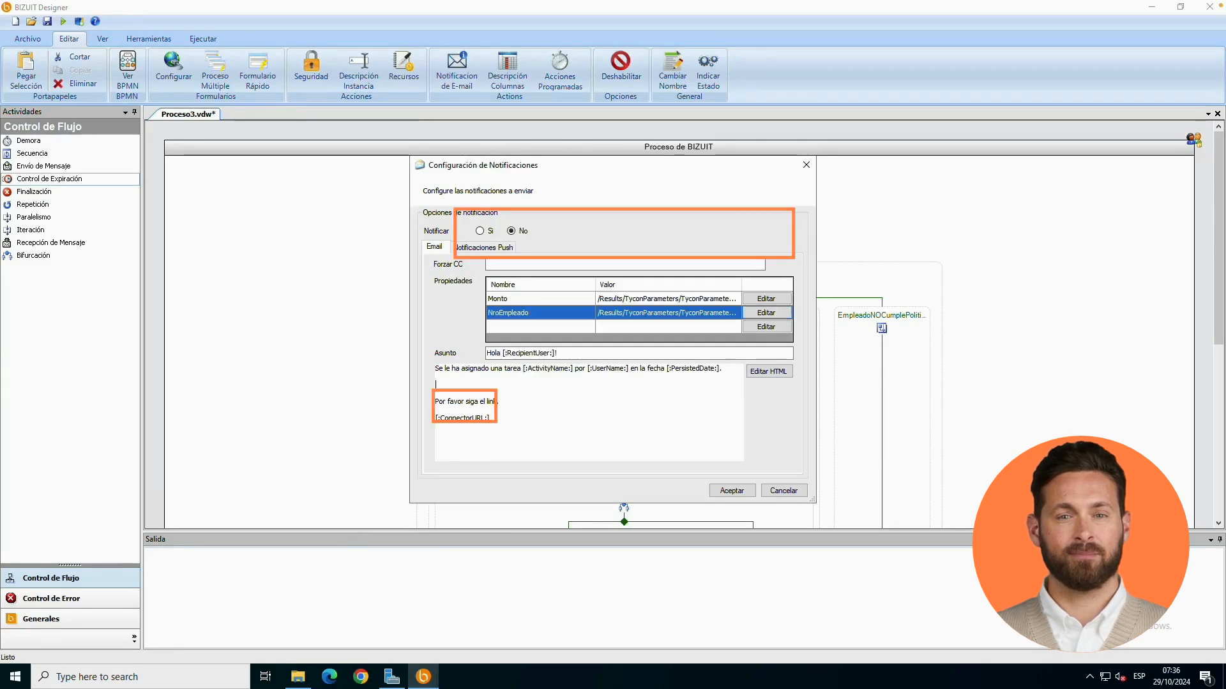
# Add a "Monto:" line to the notification body above the link text, with the [:Monto:] property placed on the line below it.
pyautogui.write('Monto:')
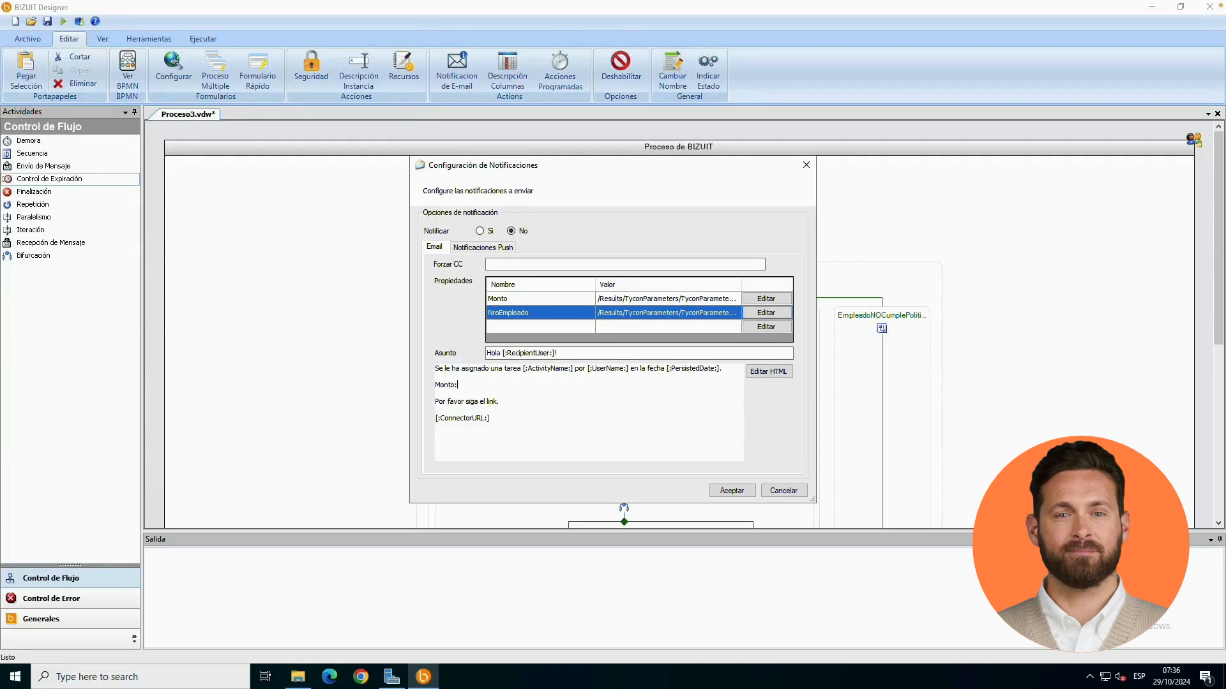
pyautogui.rightClick(472, 386)
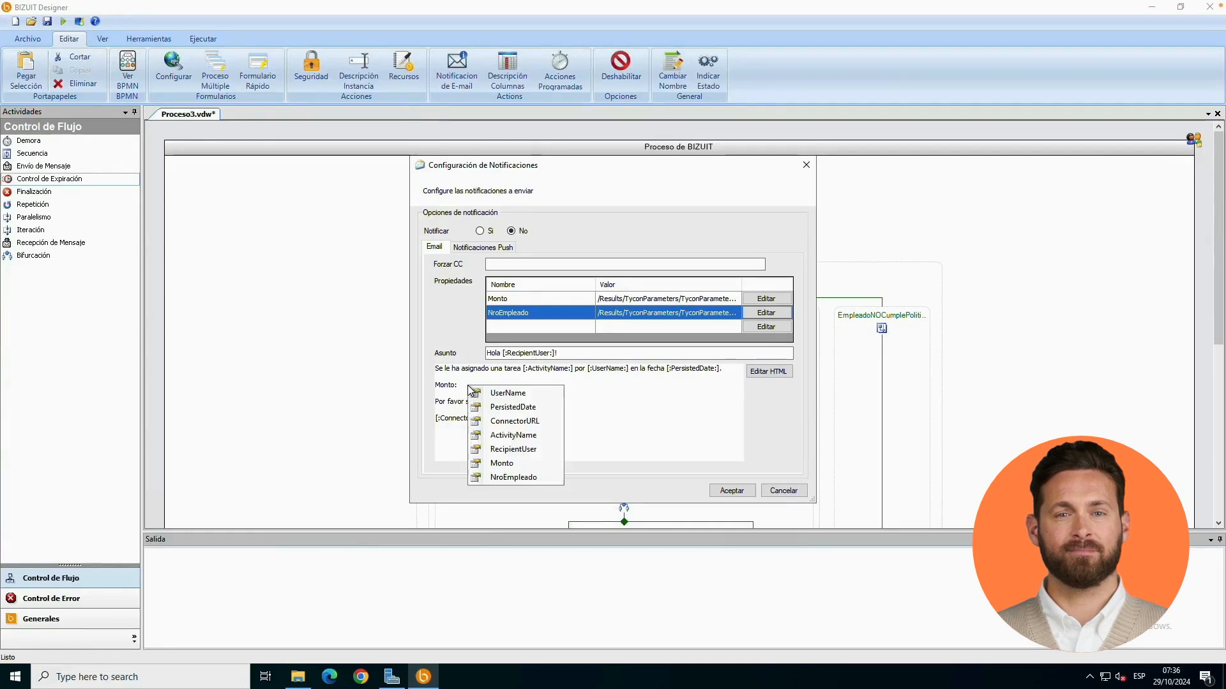
pyautogui.click(505, 464)
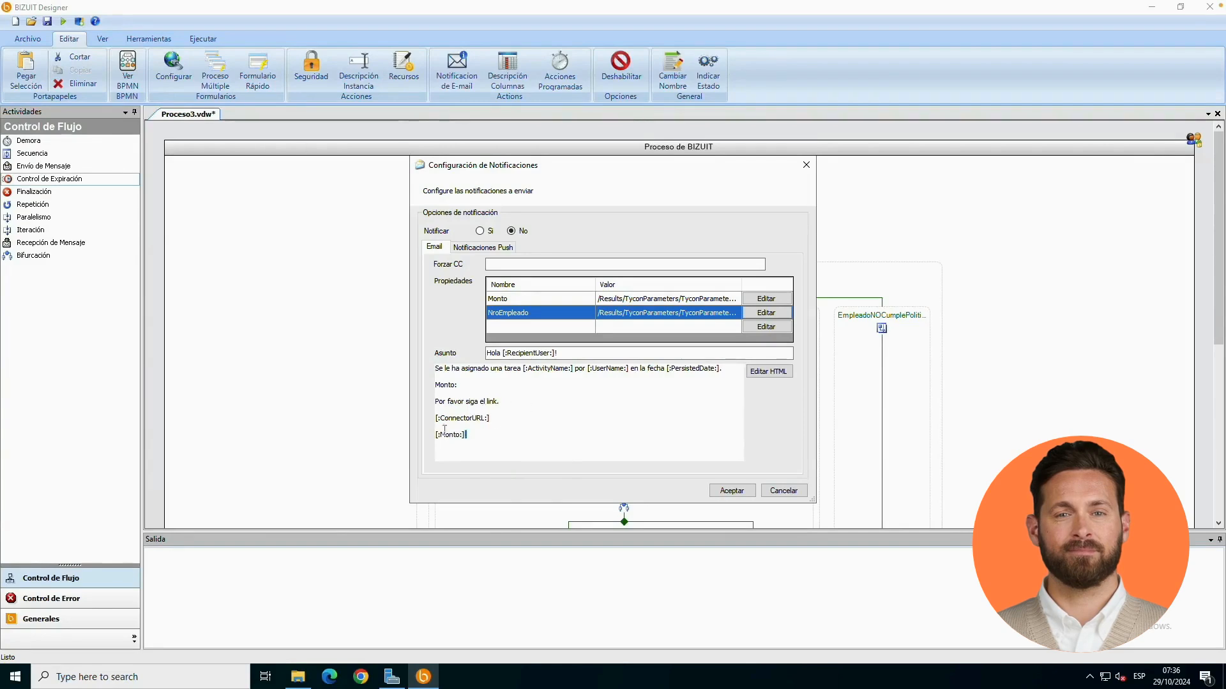
pyautogui.hotkey('shift', 'Home')
pyautogui.hotkey('ctrl', 'x')
pyautogui.click(494, 386)
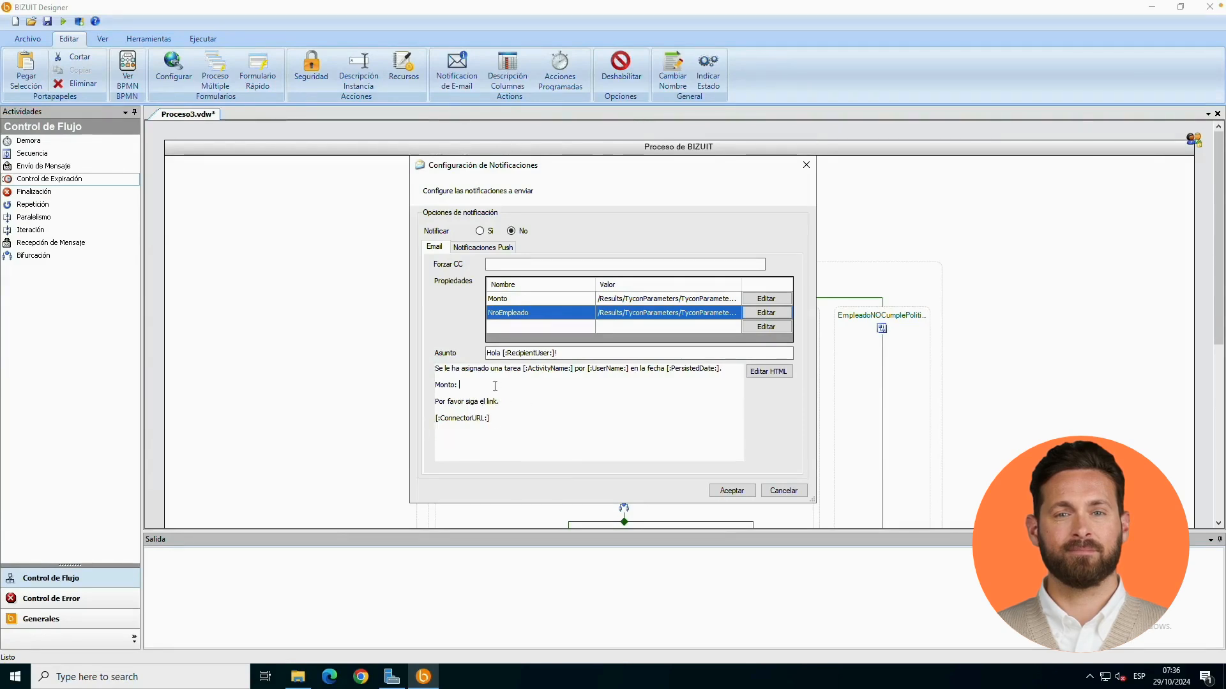
pyautogui.press('Return')
pyautogui.hotkey('ctrl', 'v')
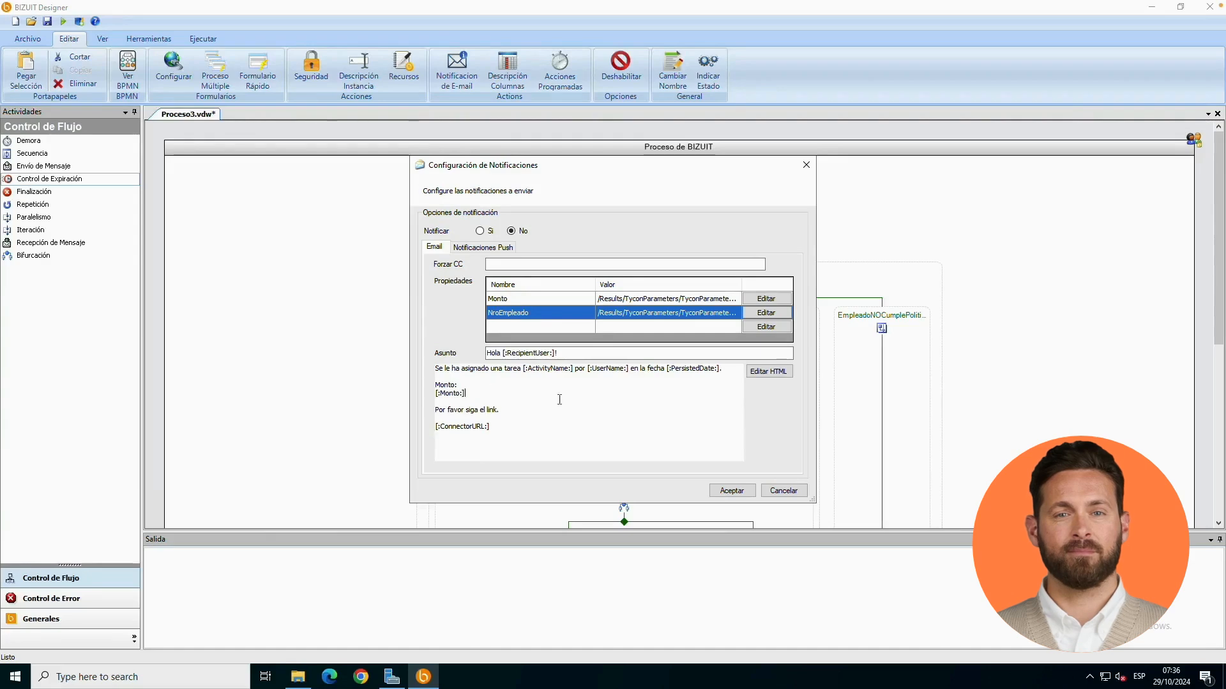
# View the notification body in the HTML editor, and close it and the notification settings without saving.
pyautogui.click(772, 372)
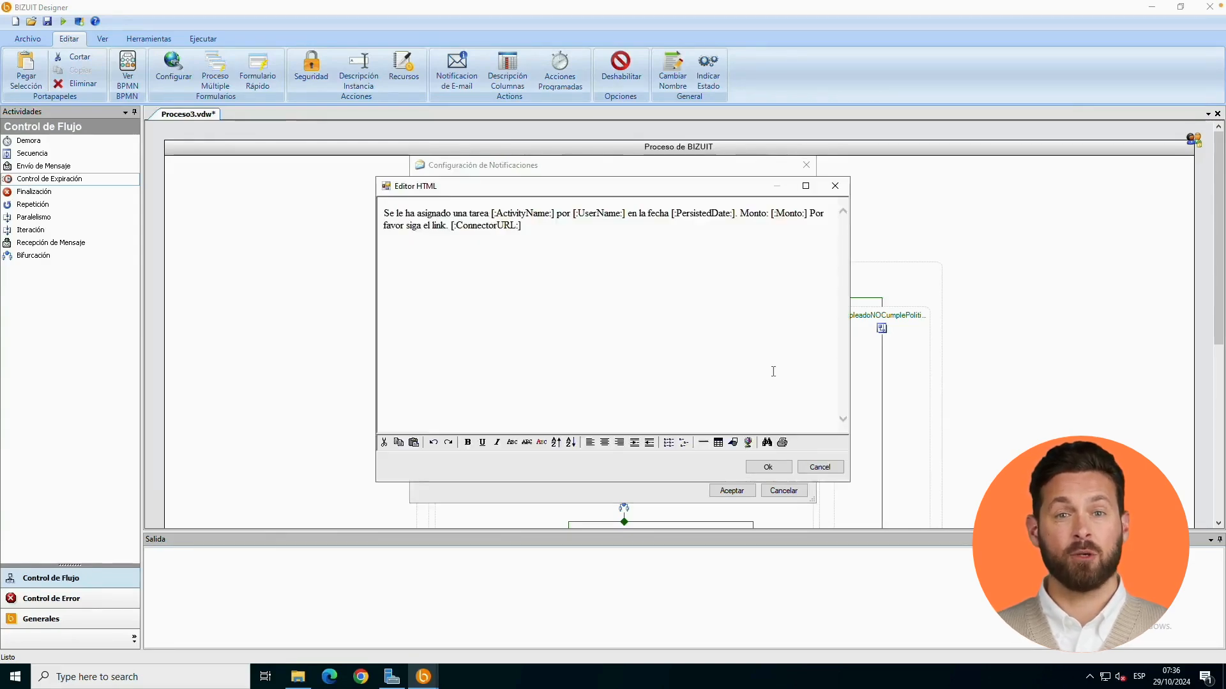
pyautogui.click(809, 472)
pyautogui.click(782, 491)
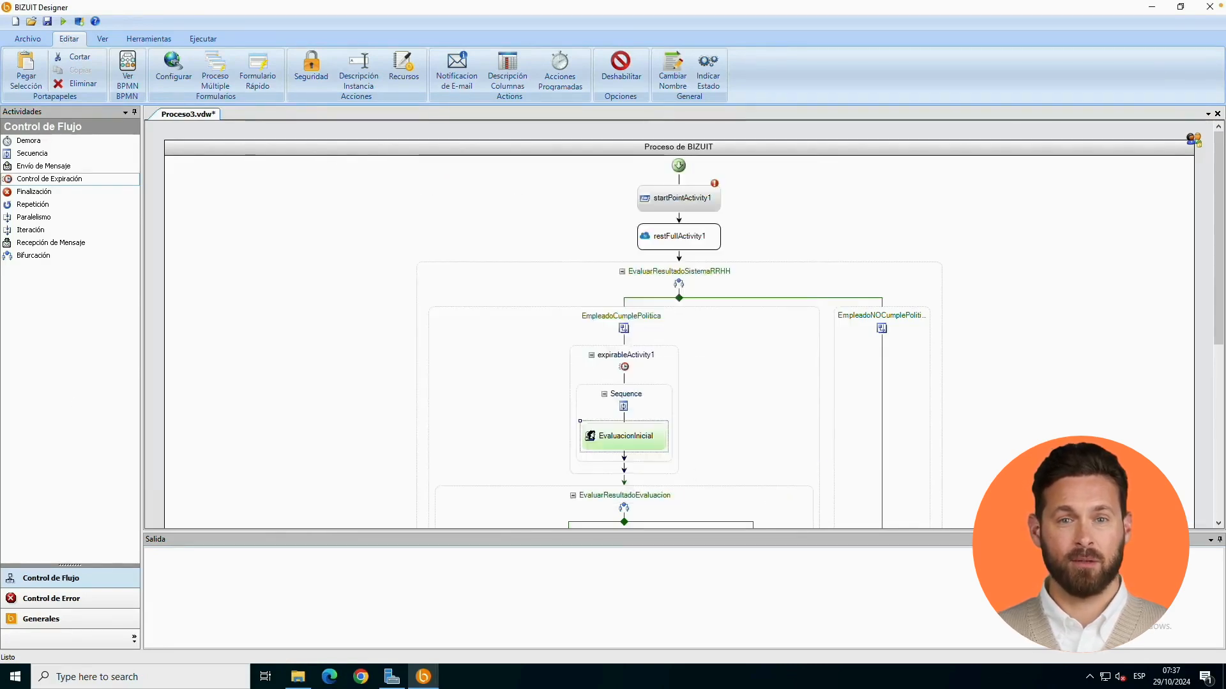